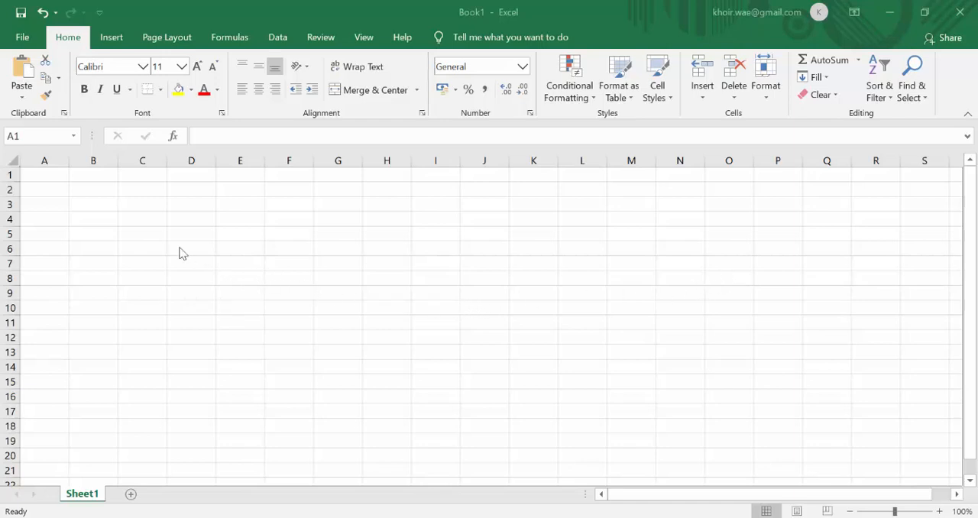
# Enter the column headers "No" in A1 and "Nama Mahasiswa" in B1.
pyautogui.click(58, 175)
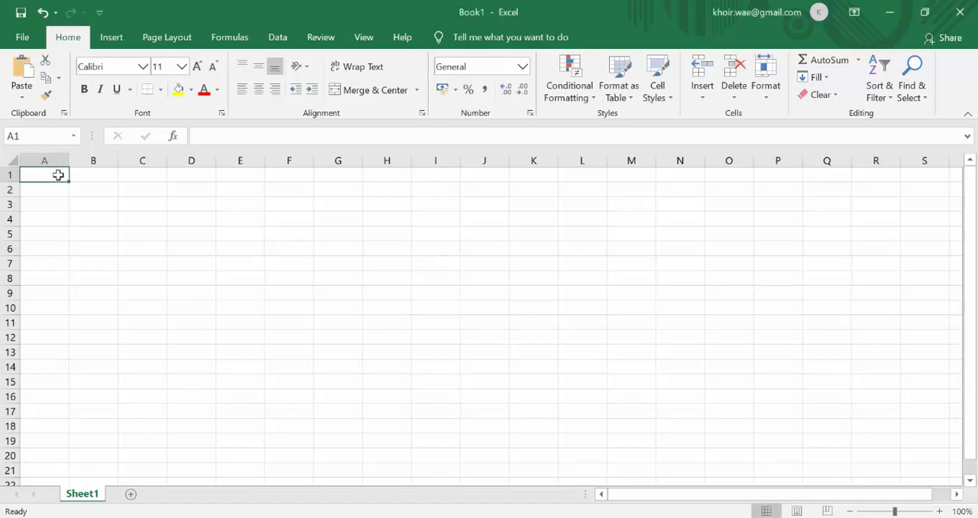
pyautogui.write('No')
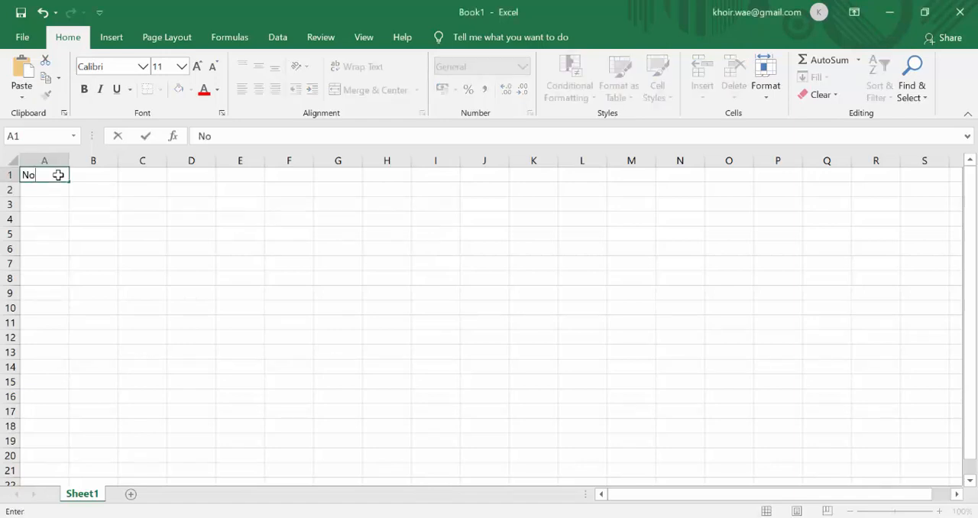
pyautogui.press('Tab')
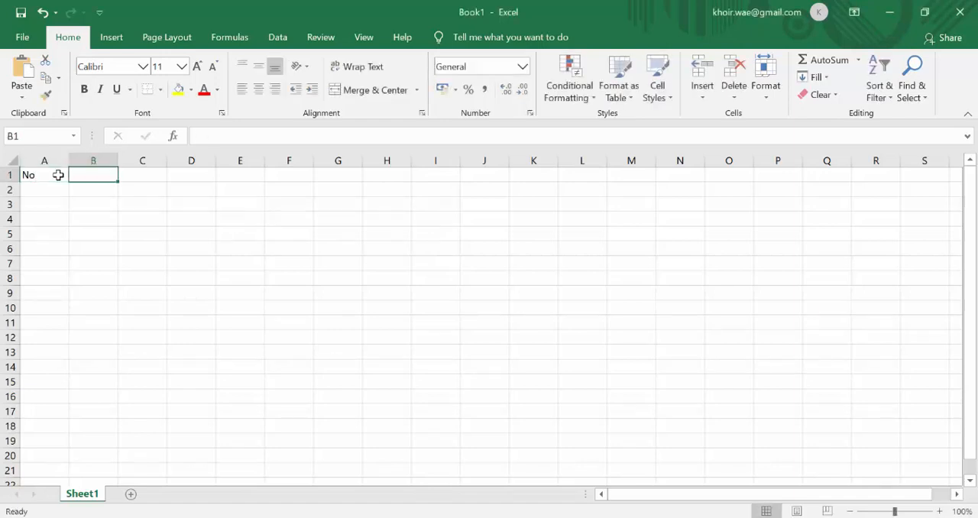
pyautogui.write('Nama ')
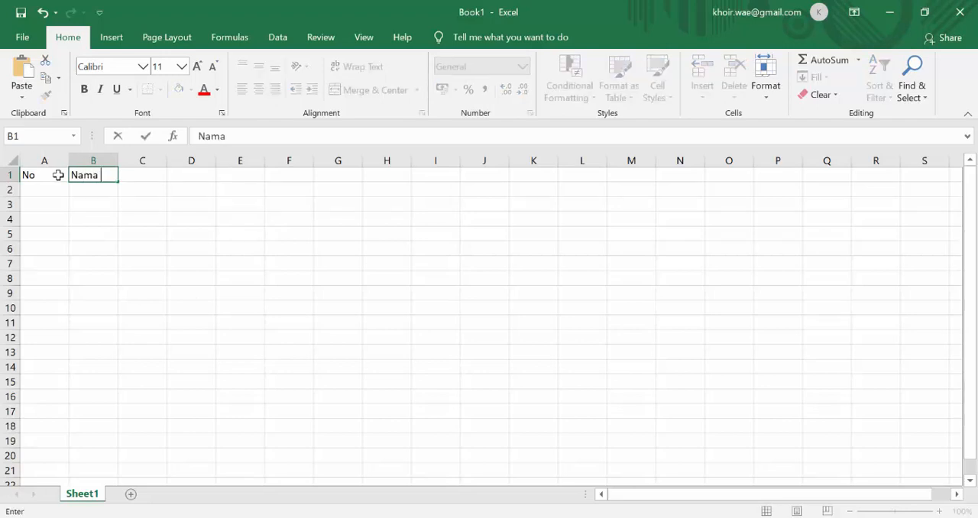
pyautogui.write('Mahasiswa')
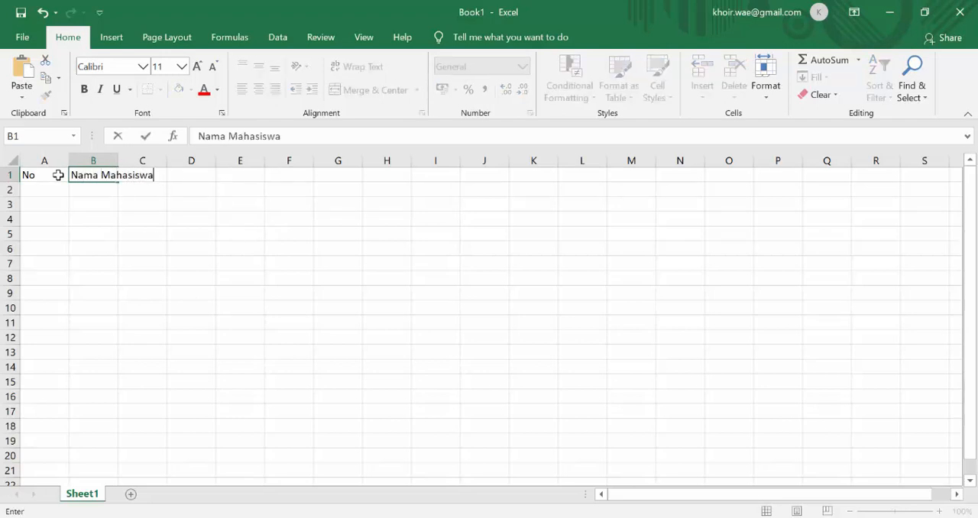
pyautogui.press('Tab')
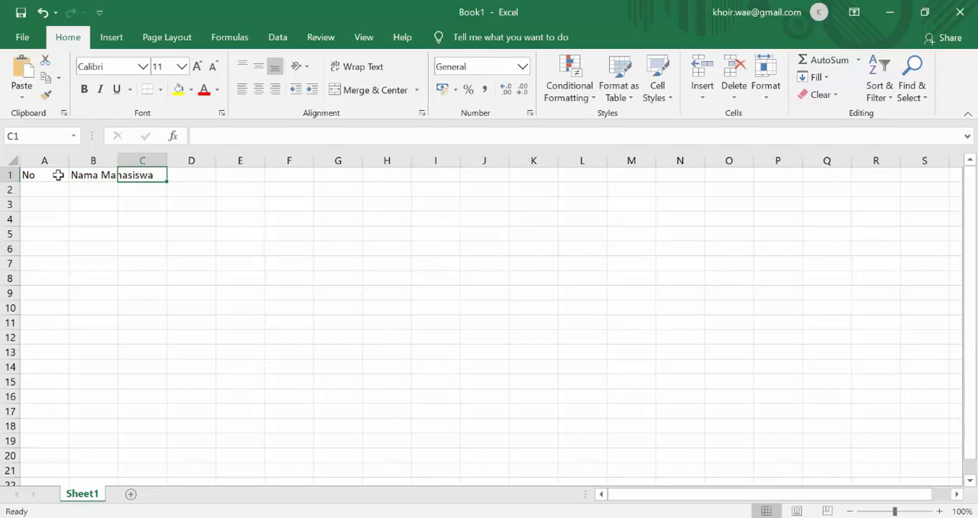
# Enter the header "Jenis Kelamin" in cell C1.
pyautogui.click(58, 175)
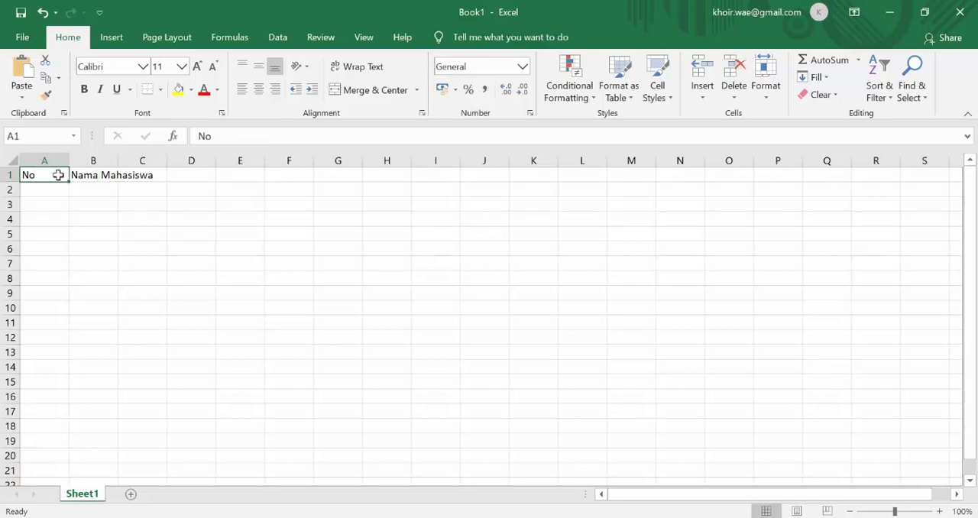
pyautogui.press('Right')
pyautogui.press('Right')
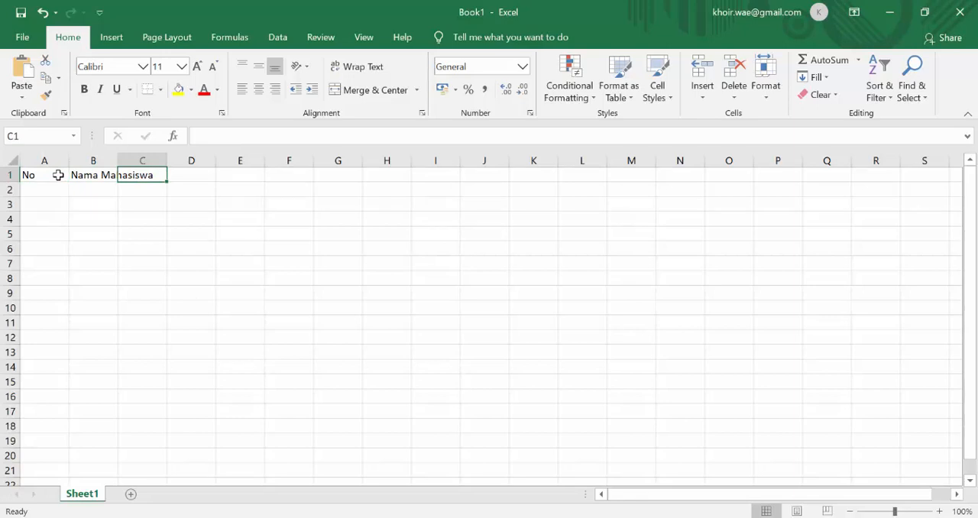
pyautogui.write('Jenis')
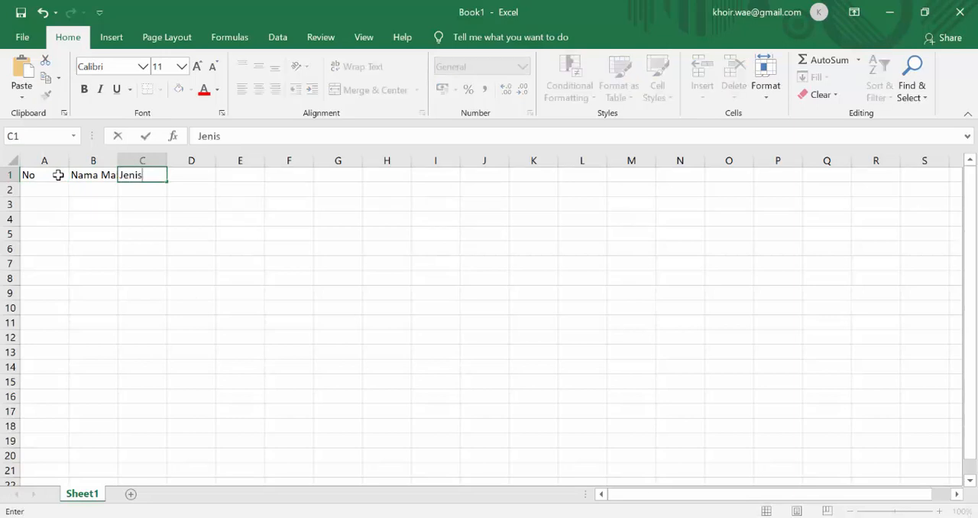
pyautogui.write(' Kelamin')
pyautogui.press('Tab')
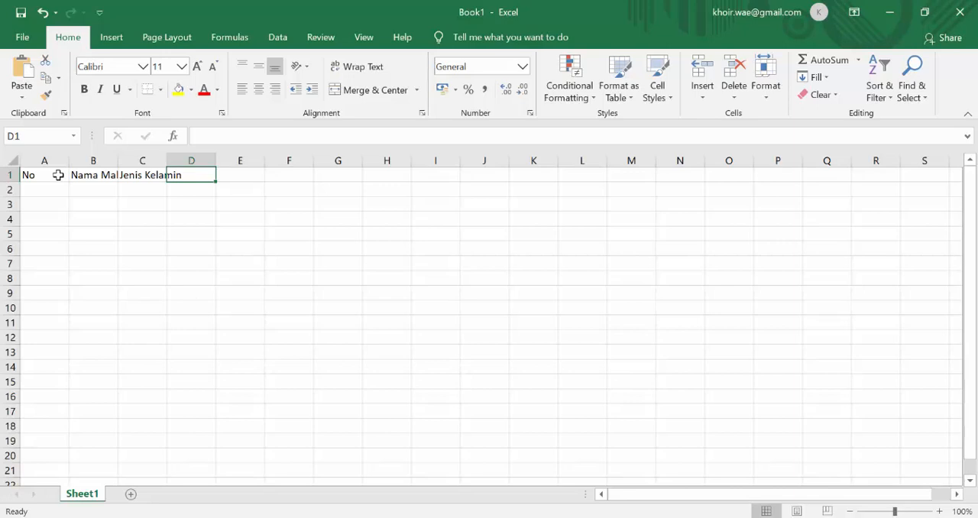
# Enter the headers "Quiz 1", "Quiz 2" and "Quiz 3" in cells D1 to F1.
pyautogui.write('Qui')
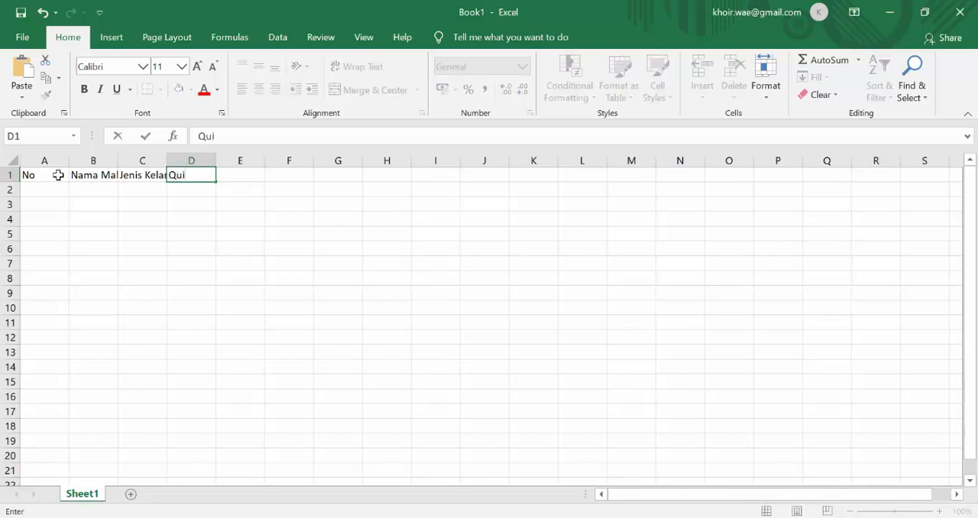
pyautogui.write('z 1')
pyautogui.press('Tab')
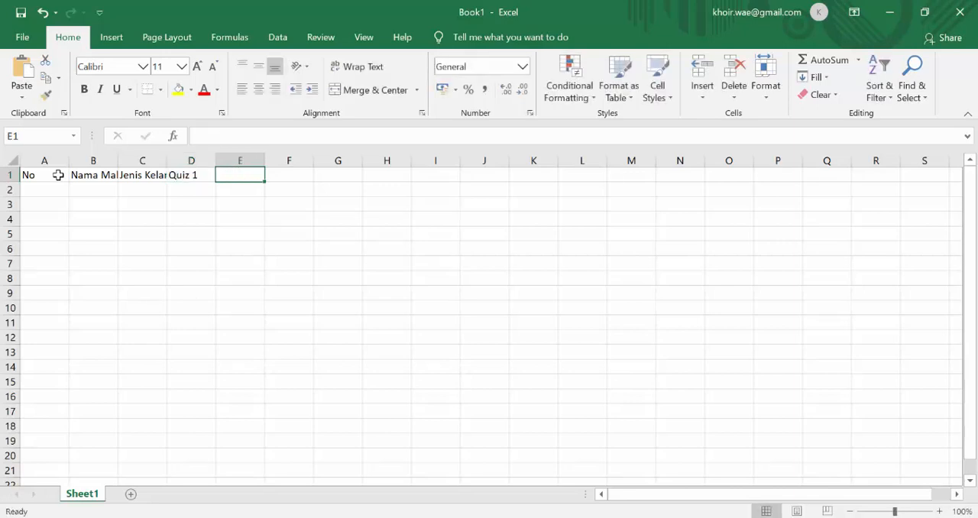
pyautogui.write('Qui')
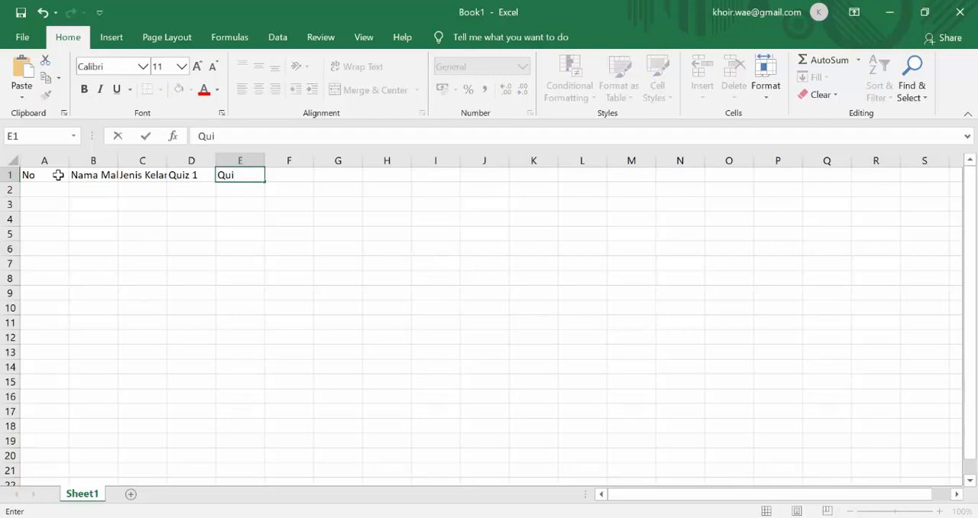
pyautogui.write('z 2')
pyautogui.press('Tab')
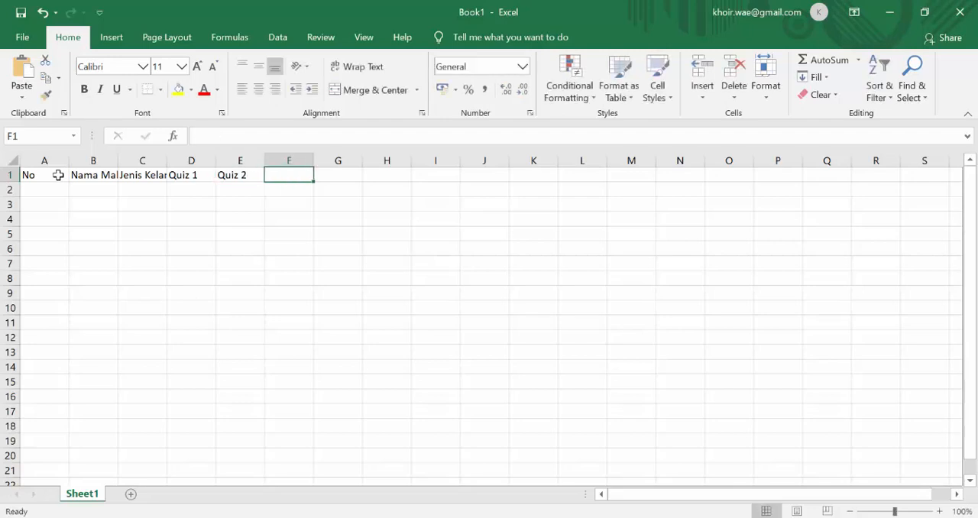
pyautogui.write('Quiz ')
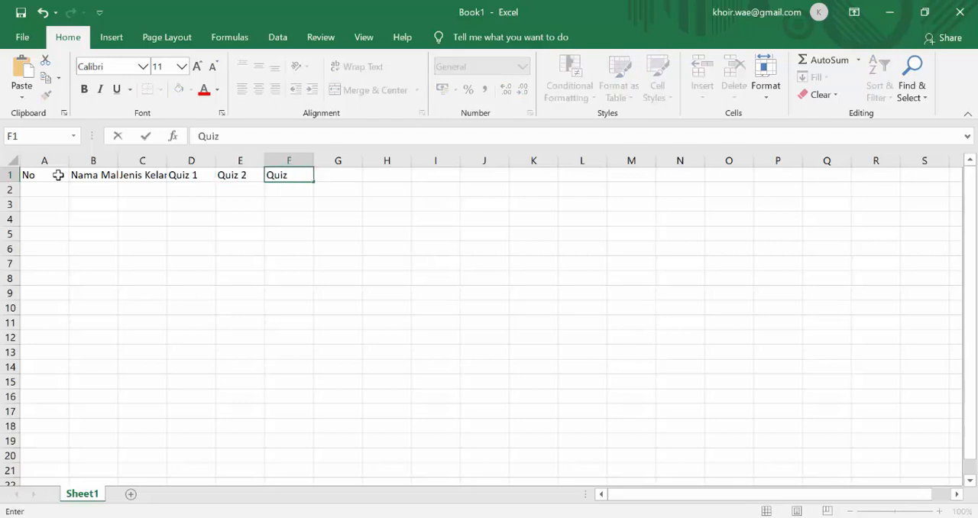
pyautogui.write('3')
pyautogui.press('Tab')
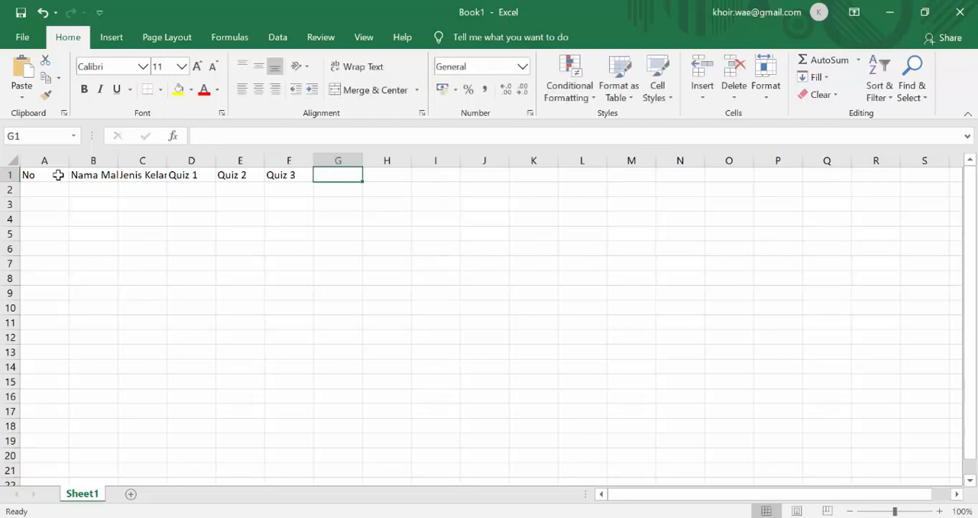
# Enter the header "Rata-Rata" in cell G1.
pyautogui.write('Rata')
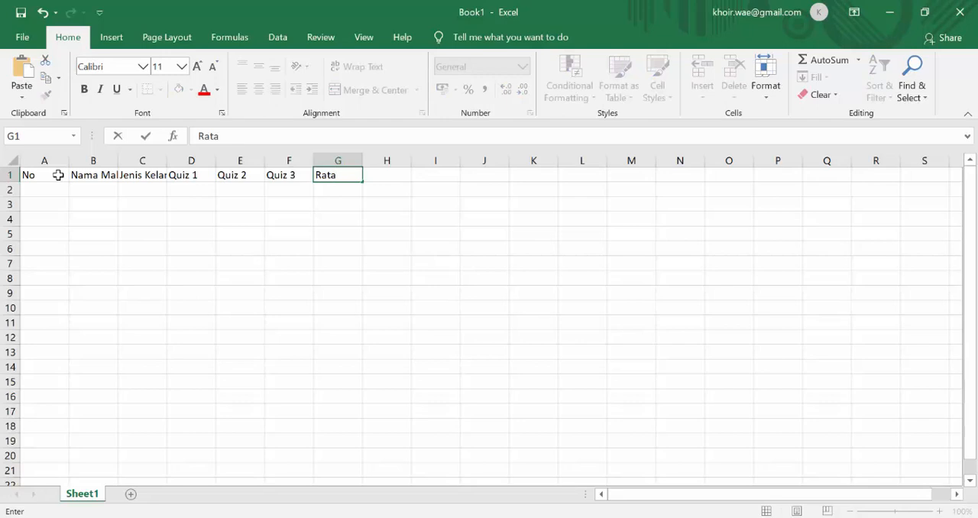
pyautogui.write('-Rata')
pyautogui.press('Return')
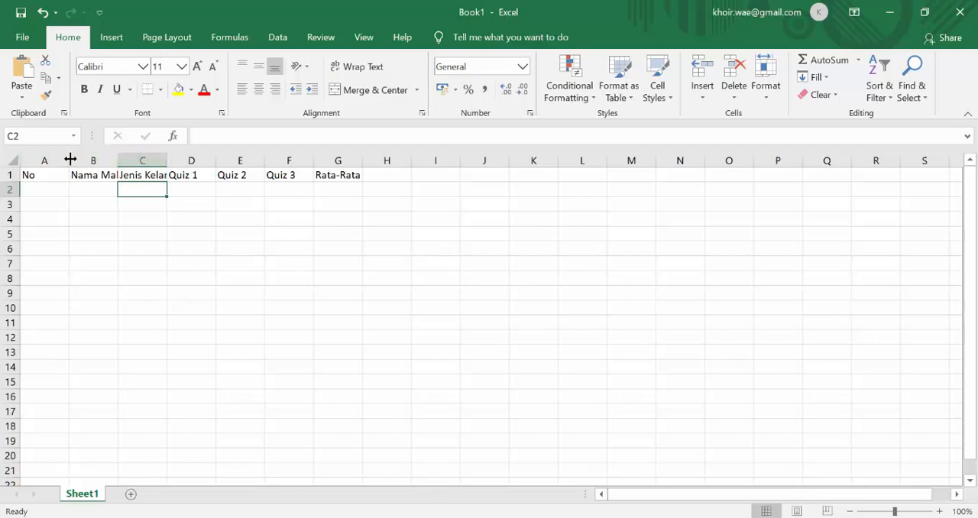
# Narrow column A to about half its width and autofit columns B and C to their header text.
pyautogui.moveTo(70, 159); pyautogui.dragTo(70, 159)
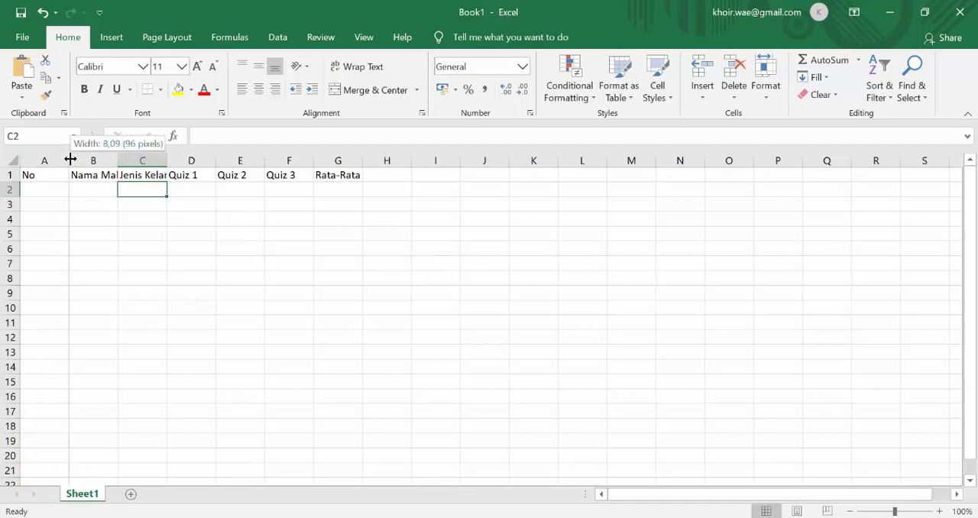
pyautogui.moveTo(70, 159); pyautogui.dragTo(45, 159)
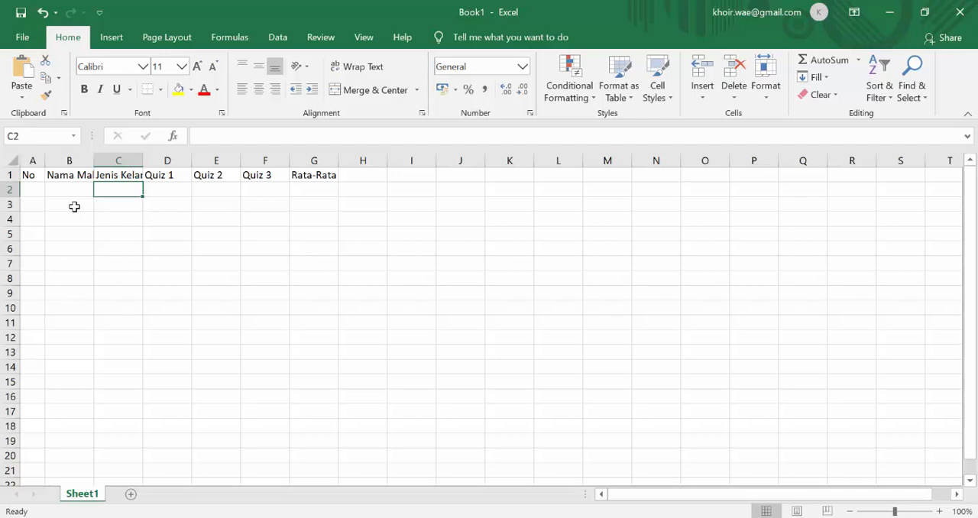
pyautogui.doubleClick(94, 161)
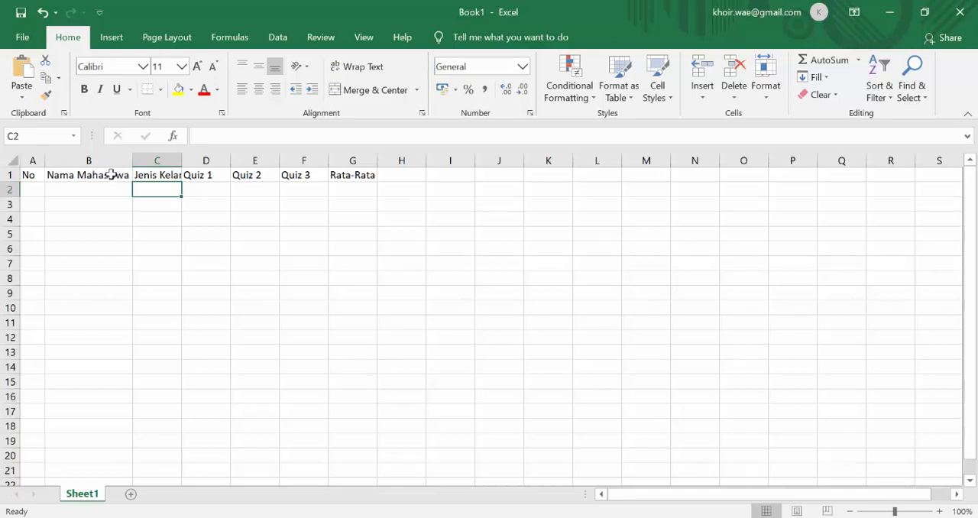
pyautogui.doubleClick(178, 159)
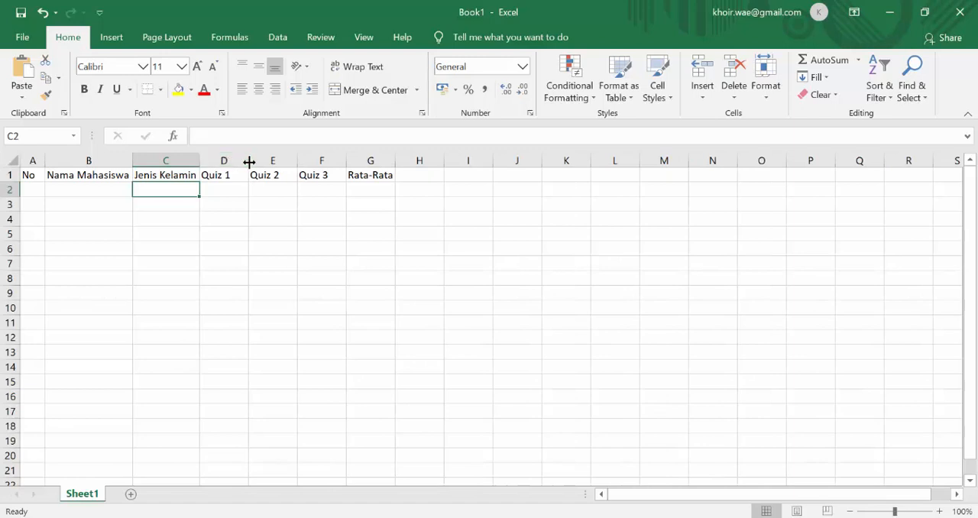
# Number the rows 1 to 10 in cells A2 to A11 under the "No" header.
pyautogui.click(34, 192)
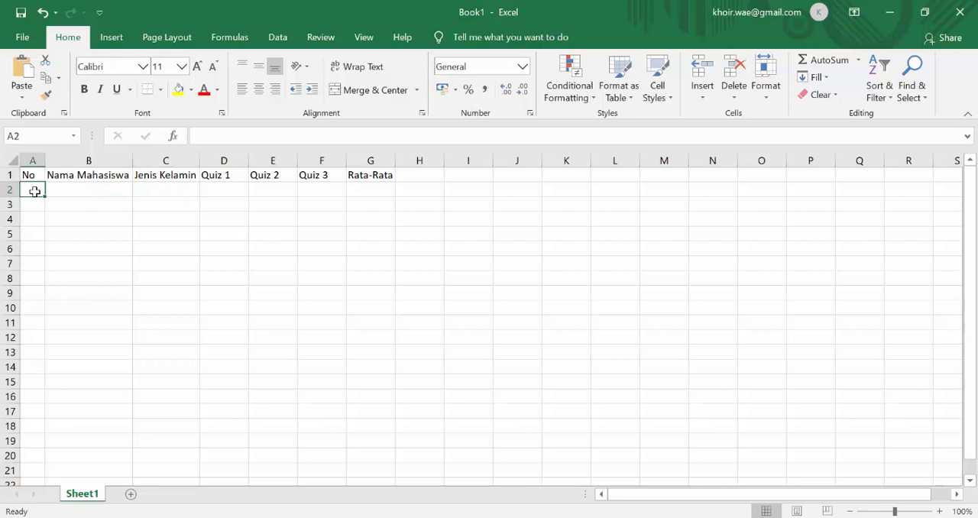
pyautogui.write('1')
pyautogui.press('Return')
pyautogui.write('2')
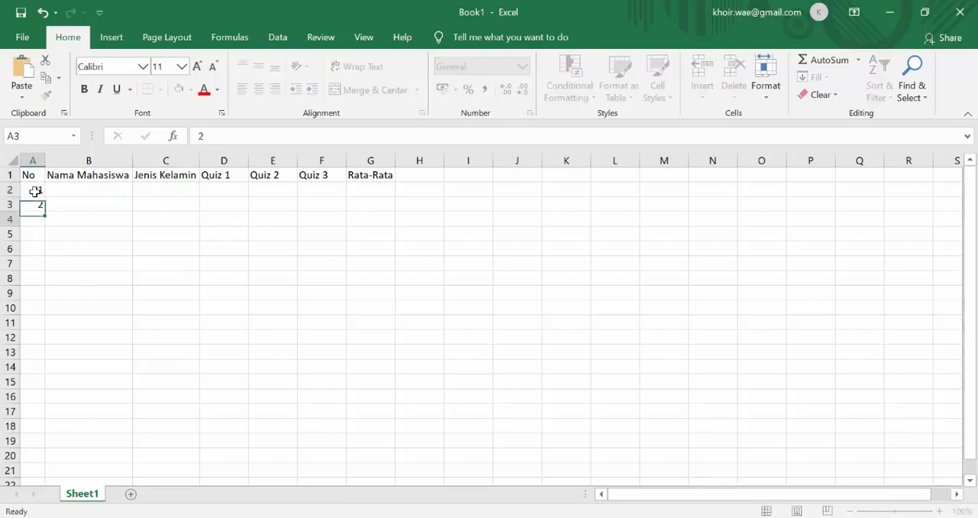
pyautogui.press('Return')
pyautogui.write('3')
pyautogui.press('Return')
pyautogui.write('4')
pyautogui.press('Return')
pyautogui.write('5')
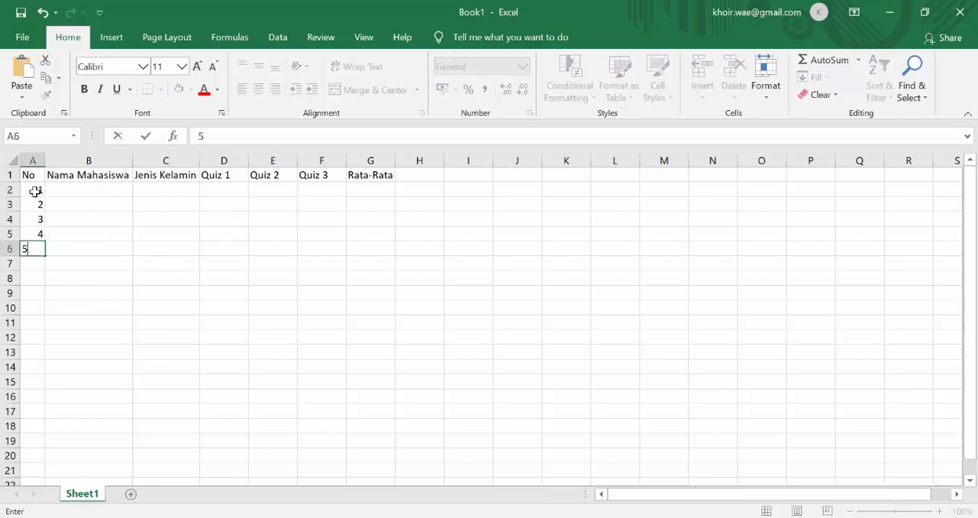
pyautogui.press('Return')
pyautogui.write('6')
pyautogui.press('Return')
pyautogui.write('7')
pyautogui.press('Return')
pyautogui.write('8')
pyautogui.press('Return')
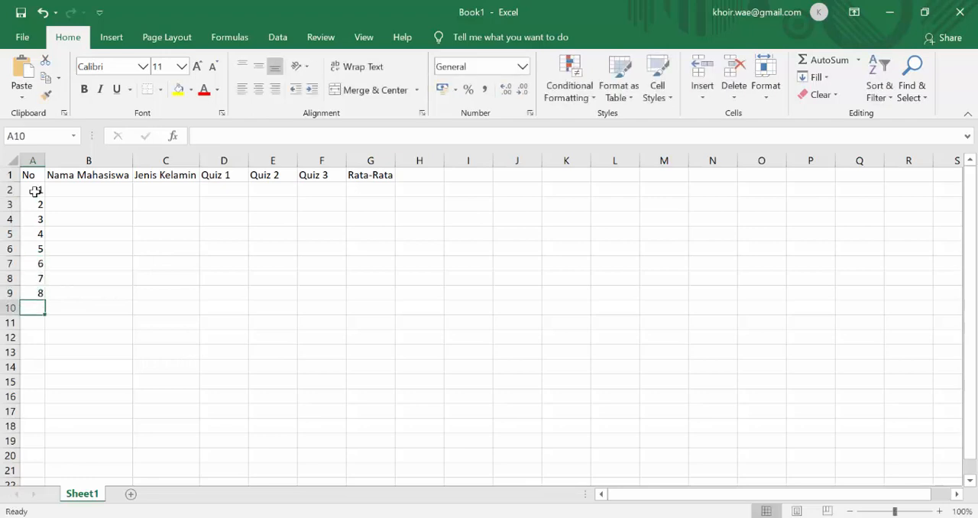
pyautogui.write('9')
pyautogui.press('Return')
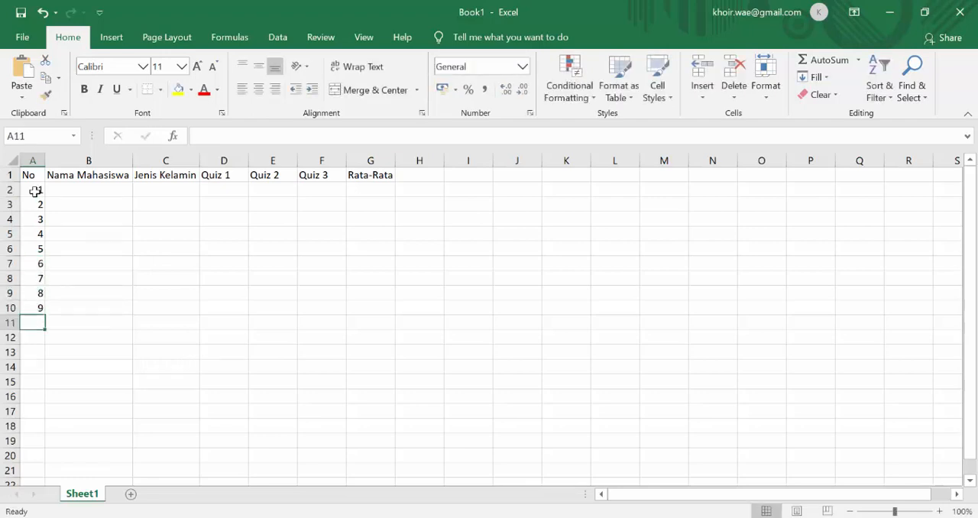
pyautogui.write('10')
pyautogui.press('Tab')
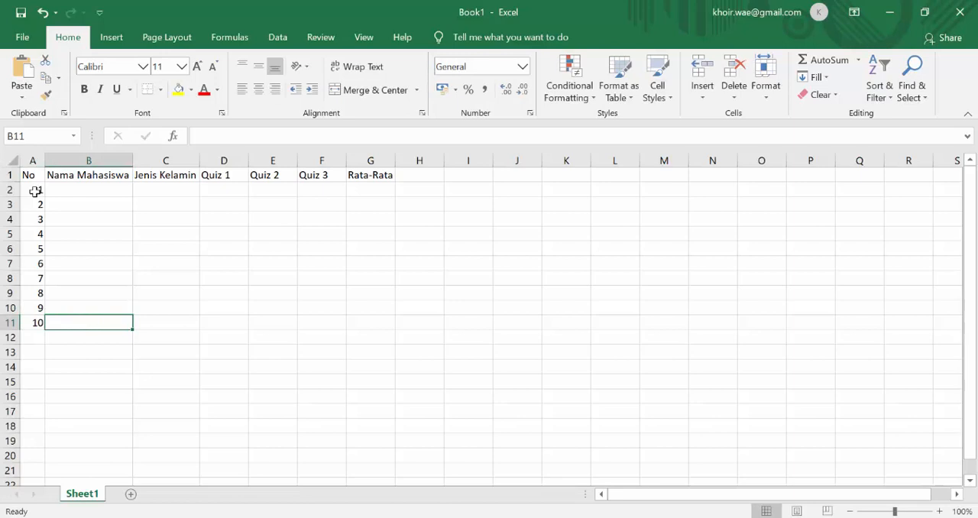
# Enter the placeholder student names "AAAAAAAA", "BBBBBBBBB" and "CCCCCCCCC" in cells B2 to B4.
pyautogui.click(100, 188)
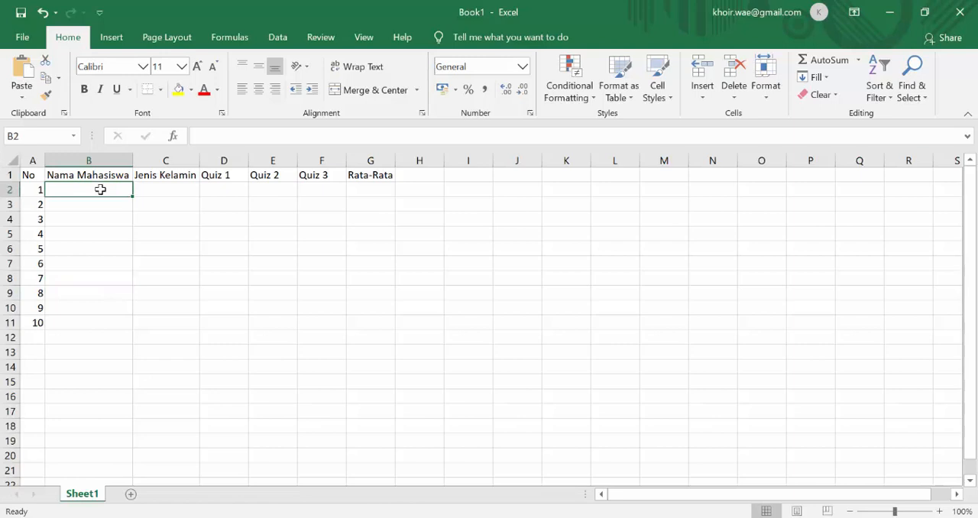
pyautogui.write('AAAAAAAA')
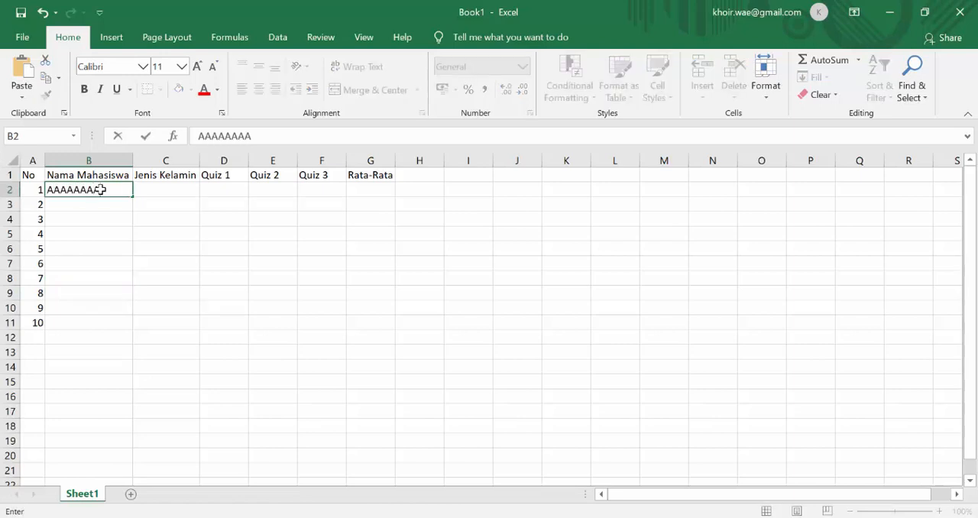
pyautogui.press('Return')
pyautogui.write('BBBBB')
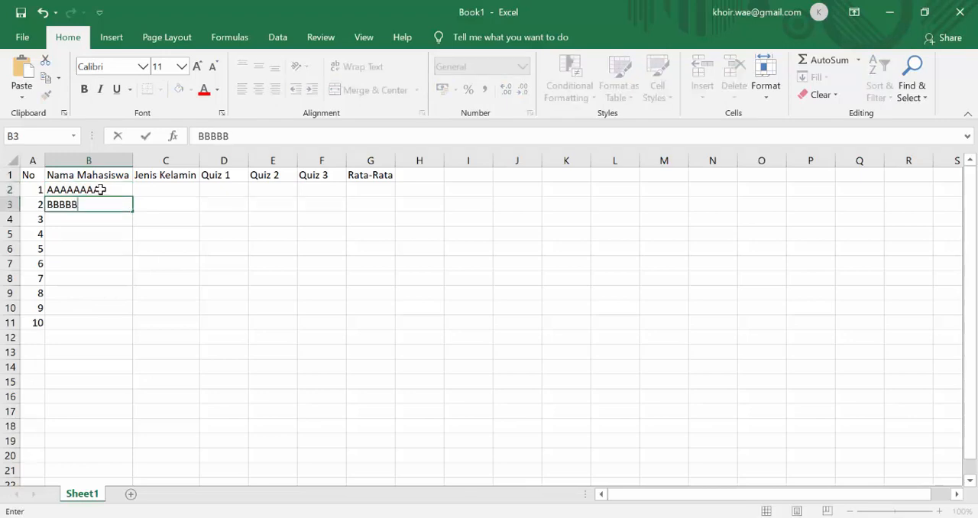
pyautogui.write('BBBB')
pyautogui.press('Return')
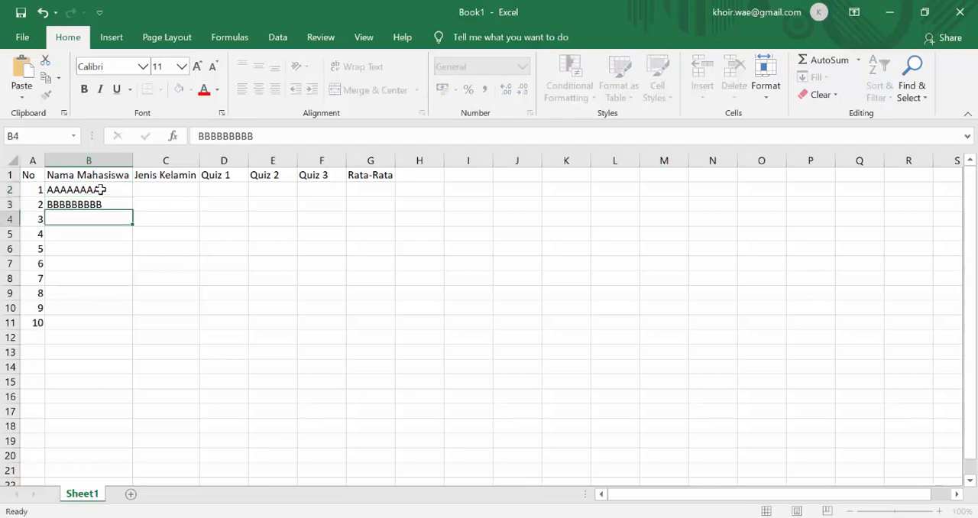
pyautogui.write('CCCCCCCCC')
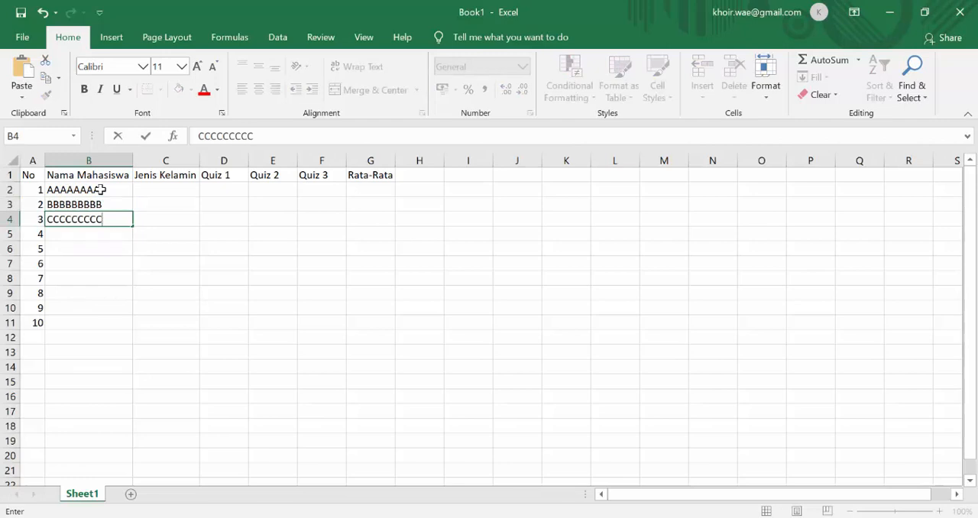
pyautogui.press('Return')
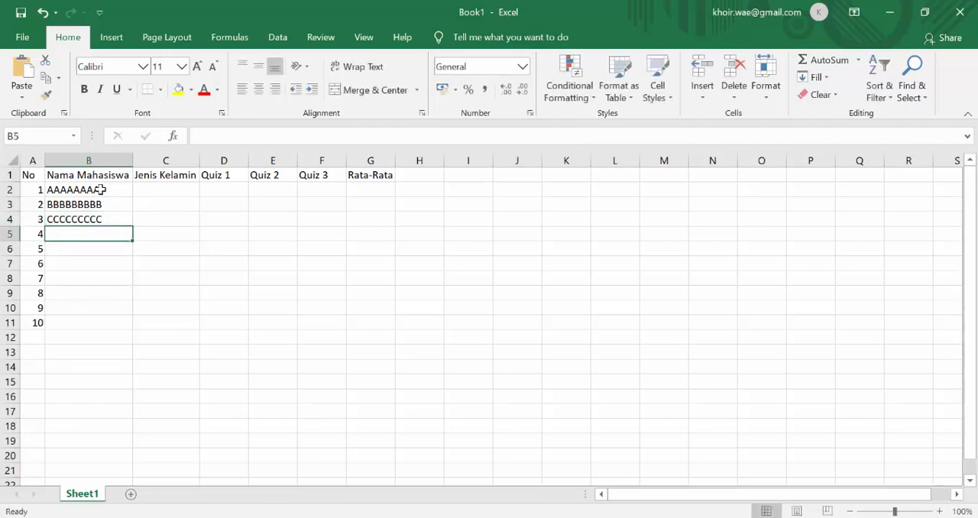
# Enter the placeholder student names "DDDDDDDD", "EEEEEEEEEE" and "FFFFFFFFFFF" in cells B5 to B7.
pyautogui.write('DDDDDDDD')
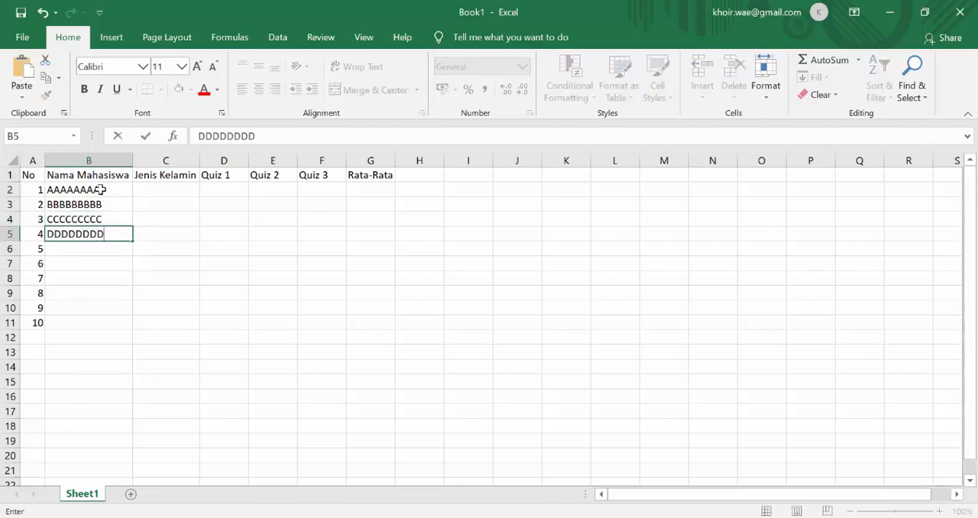
pyautogui.press('Return')
pyautogui.write('E')
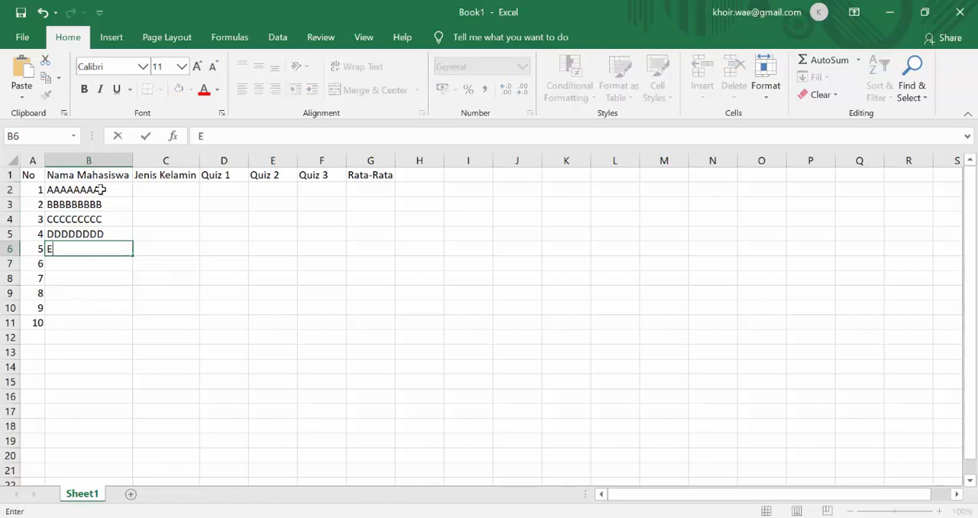
pyautogui.write('EEEEEEE')
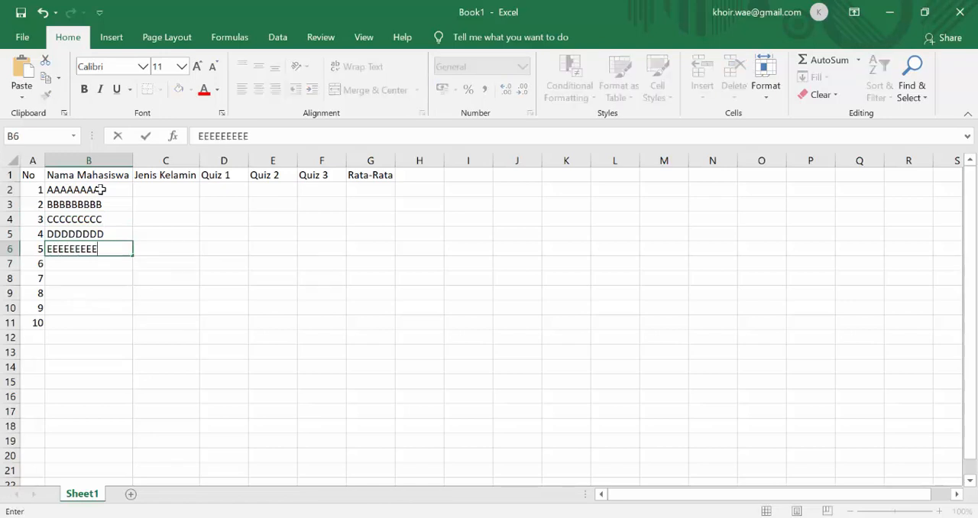
pyautogui.press('Return')
pyautogui.write('FFFFFFFFFFF')
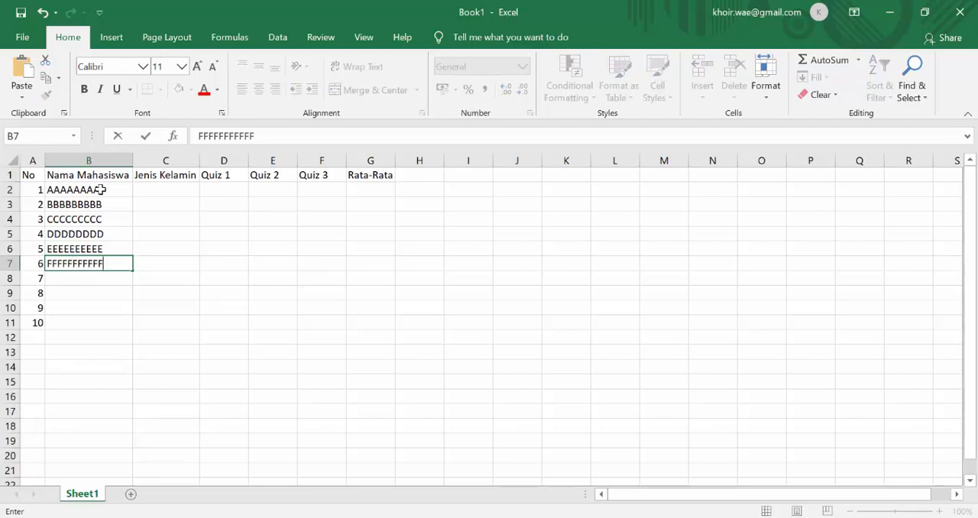
pyautogui.press('Return')
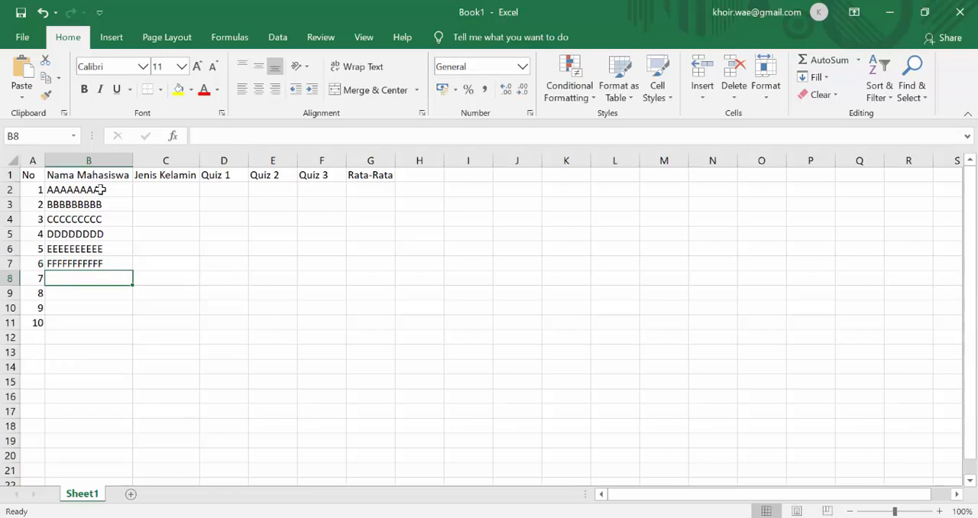
# Enter placeholder student names made of repeated capital letters G, H, I and J in cells B8 to B11.
pyautogui.write('GGGGGGGG')
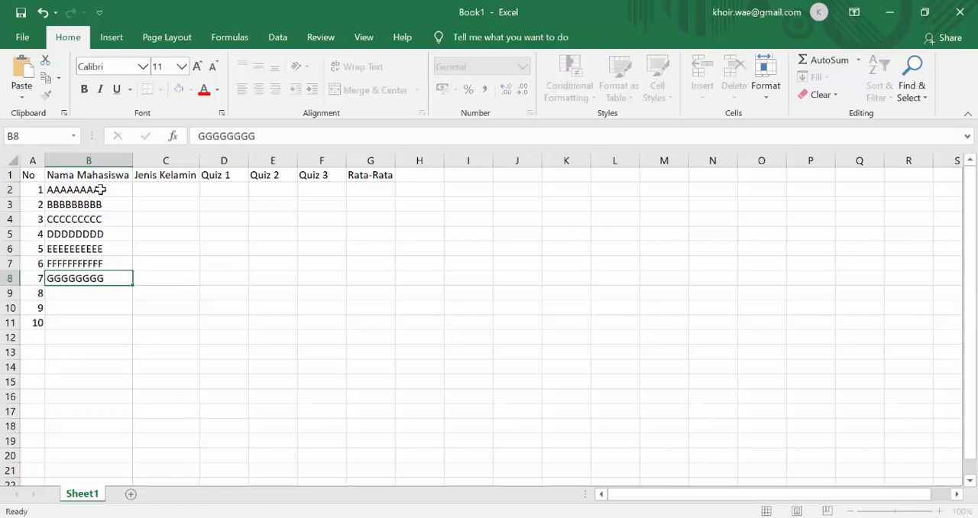
pyautogui.press('Return')
pyautogui.write('HHHHHHHH')
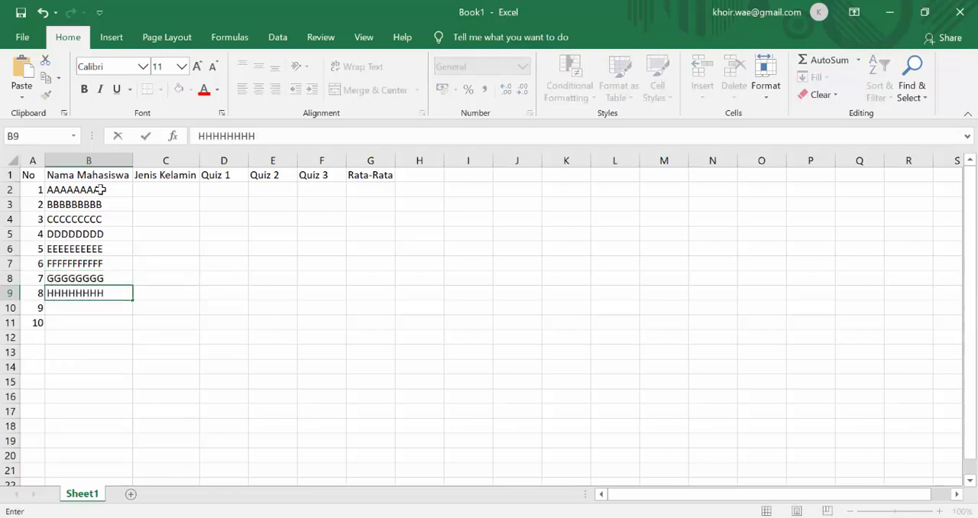
pyautogui.press('Return')
pyautogui.write('IIIIIIIIIIIIIIII')
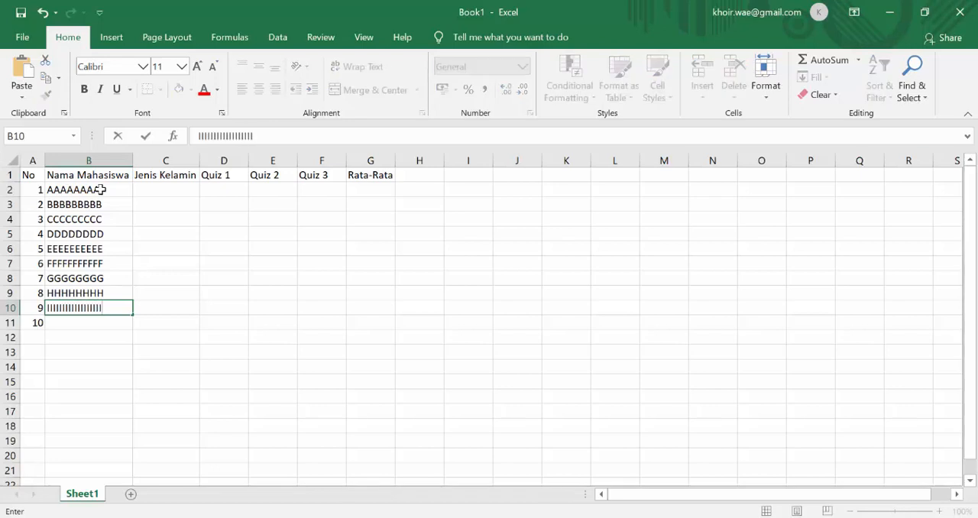
pyautogui.press('Return')
pyautogui.write('JJJJJ')
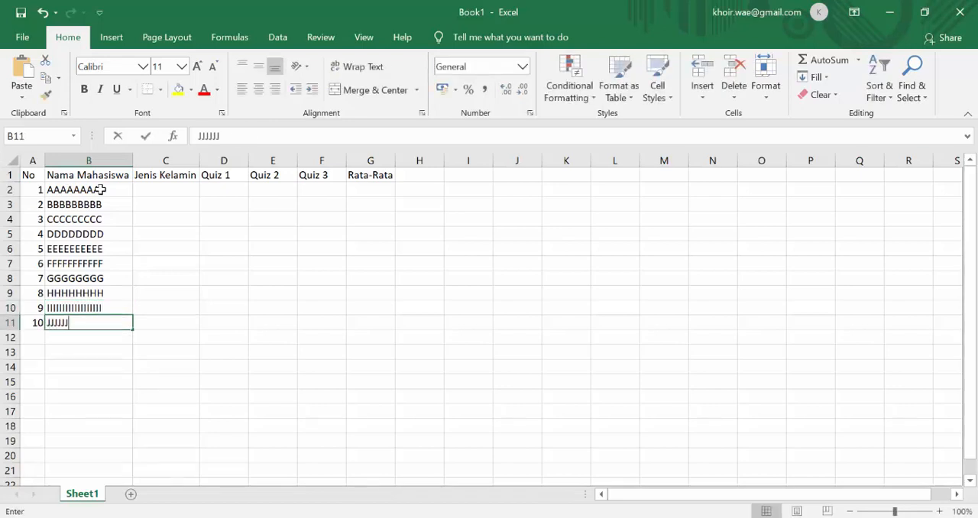
pyautogui.write('JJJJJJJJ')
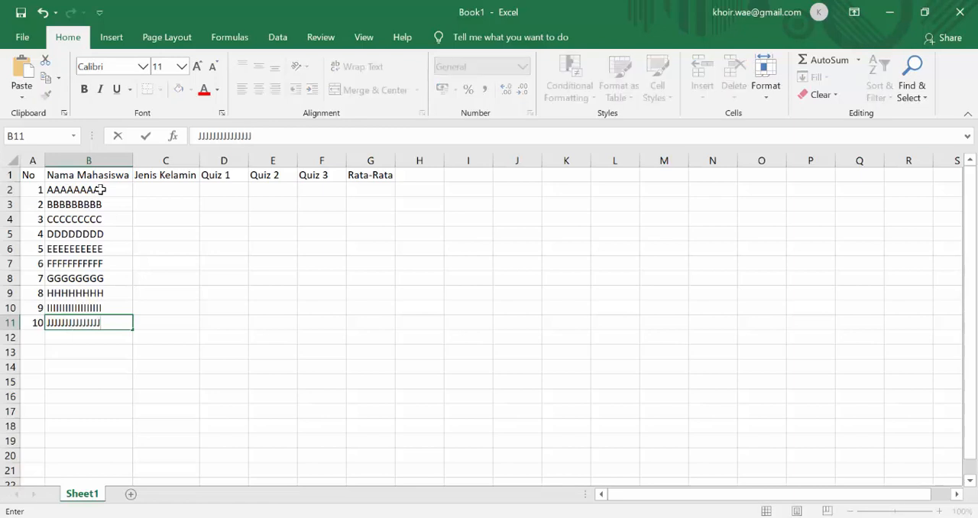
# Enter "Laki-Laki" as the first student's gender in cell C2.
pyautogui.click(173, 193)
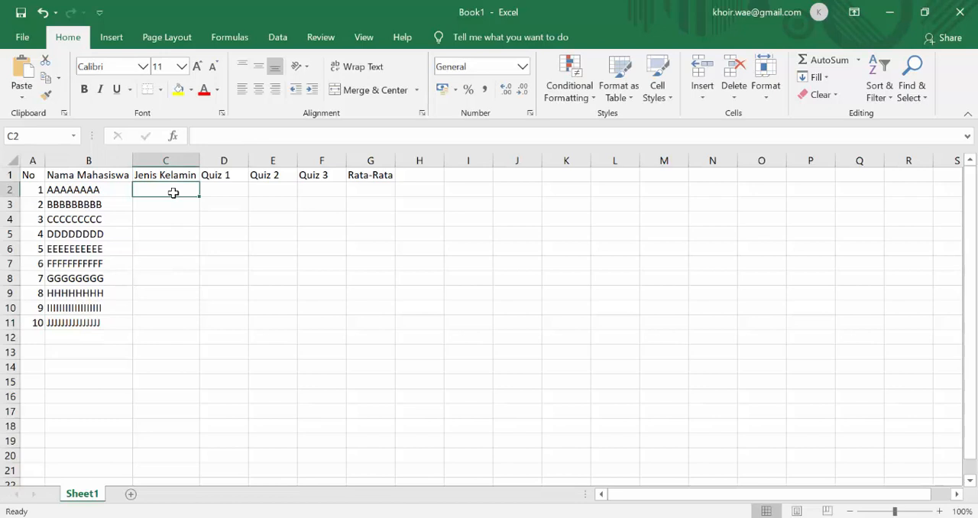
pyautogui.write('Laki-')
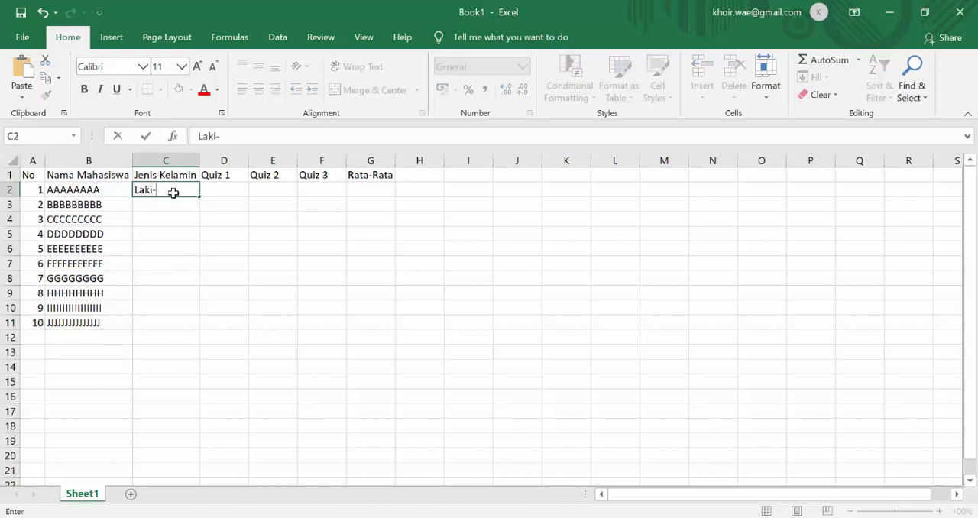
pyautogui.write('Laki')
pyautogui.press('Return')
# Copy the "Laki-Laki" entry from C2 into cells C3 to C6.
pyautogui.click(173, 193)
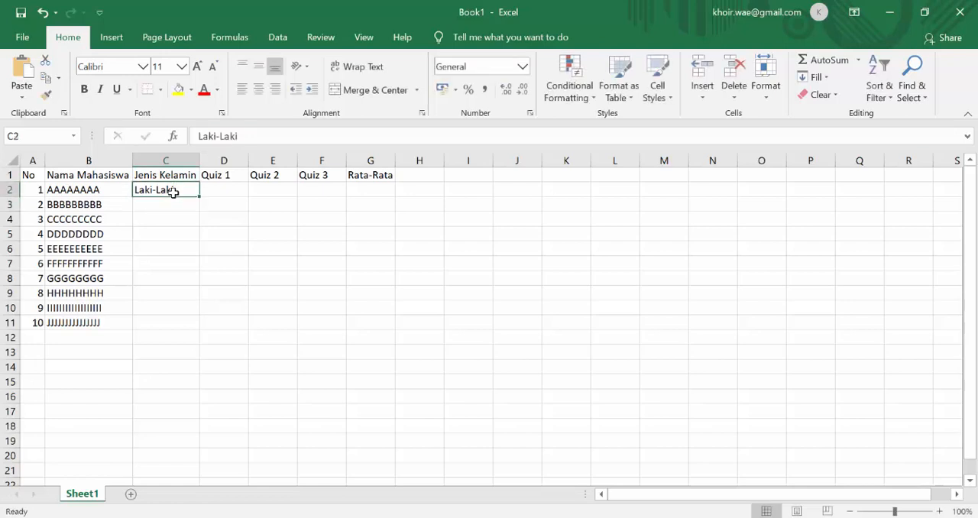
pyautogui.hotkey('ctrl', 'c')
pyautogui.press('Down')
pyautogui.hotkey('shift', 'Down')
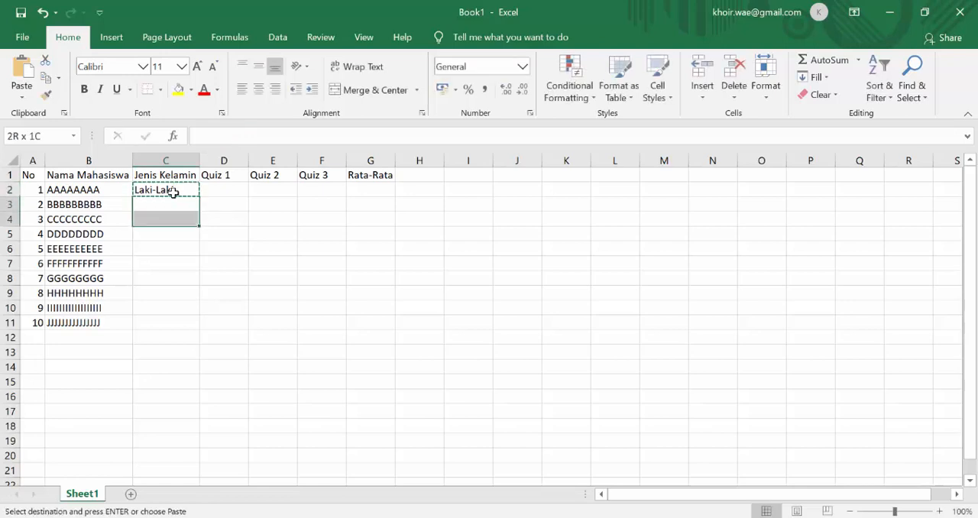
pyautogui.hotkey('shift', 'Down')
pyautogui.hotkey('shift', 'Down')
pyautogui.hotkey('ctrl', 'v')
# Enter "Perempuan" as the sixth student's gender in cell C7.
pyautogui.press('Down')
pyautogui.press('Down')
pyautogui.press('Down')
pyautogui.press('Down')
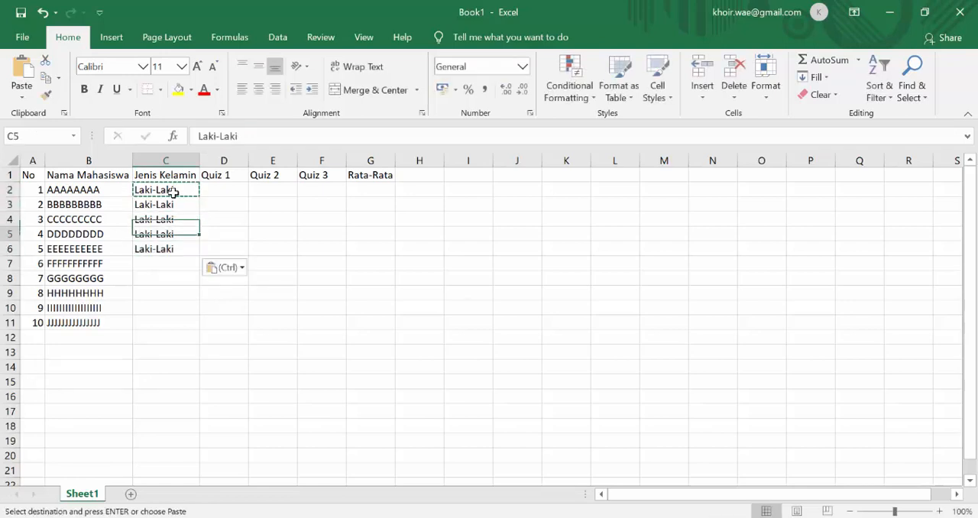
pyautogui.write('PE')
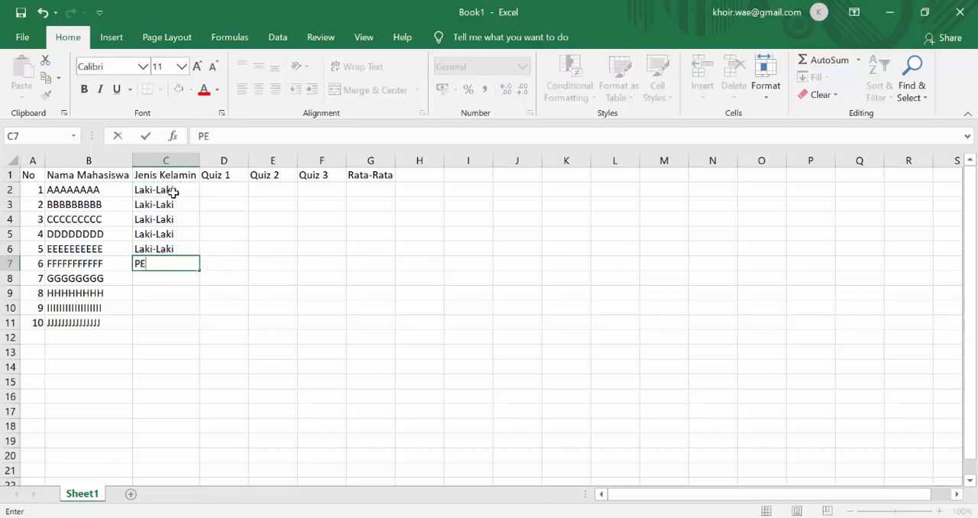
pyautogui.write('REM')
pyautogui.press('BackSpace')
pyautogui.press('BackSpace')
pyautogui.write('rempuna')
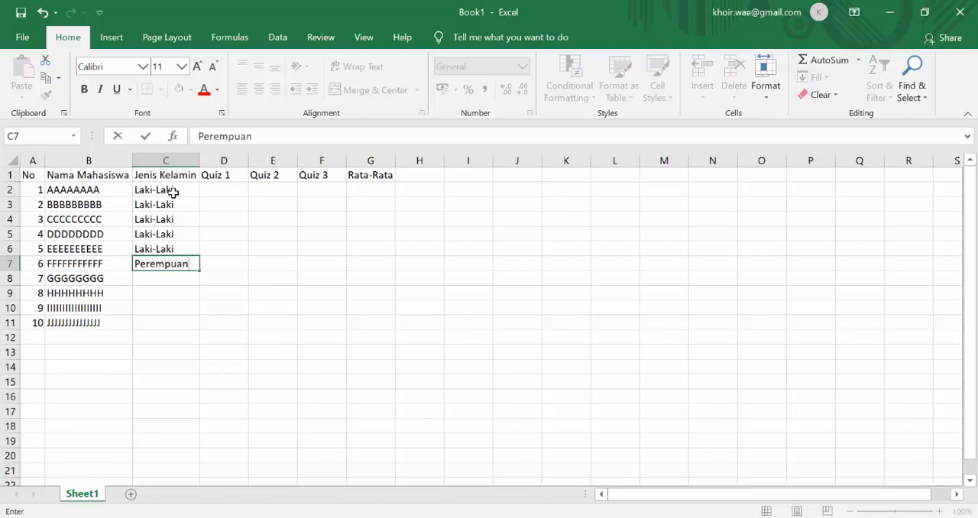
pyautogui.press('Return')
# Copy the "Perempuan" entry from C7 into cells C8 and C9.
pyautogui.press('Up')
pyautogui.hotkey('ctrl', 'c')
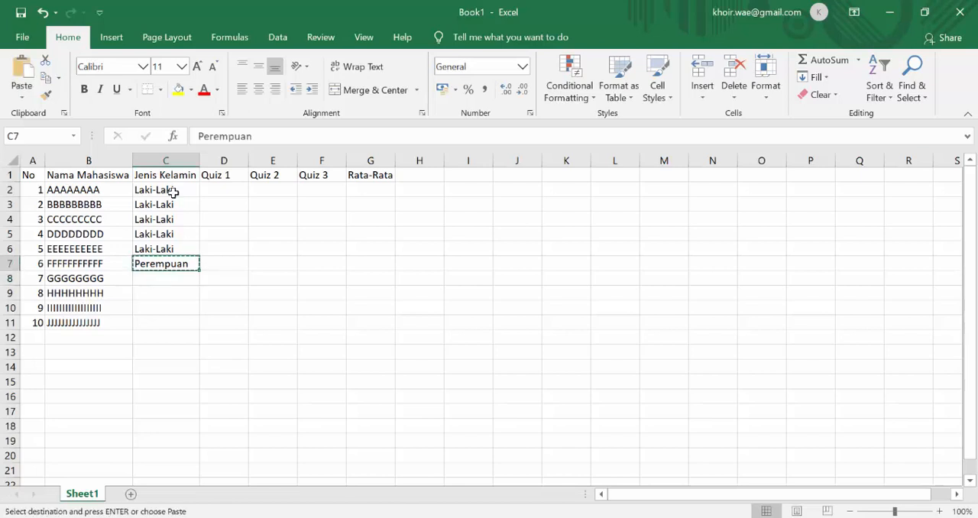
pyautogui.press('Down')
pyautogui.hotkey('ctrl', 'v')
pyautogui.press('Down')
pyautogui.hotkey('ctrl', 'v')
# Enter "Laki-Laki" as the gender of the last two students in cells C10 and C11.
pyautogui.press('Down')
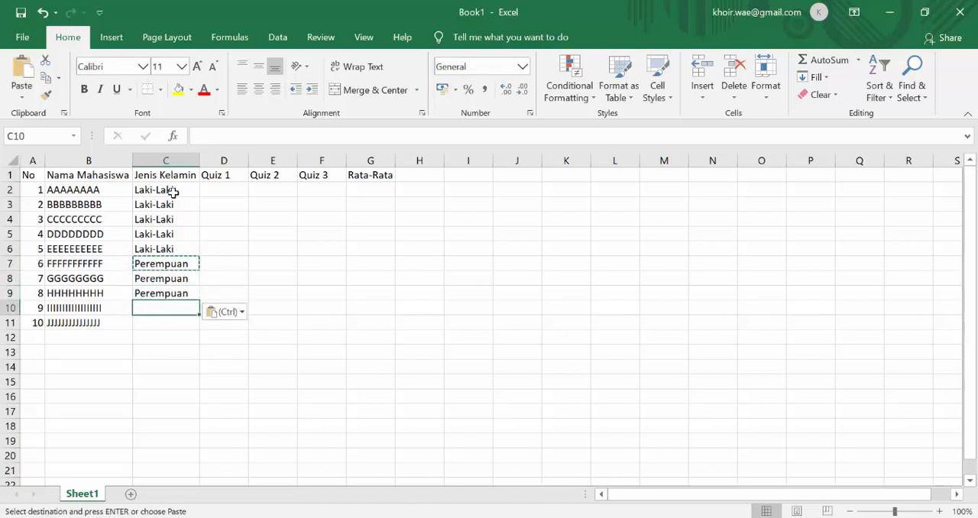
pyautogui.write('Laki-Laki')
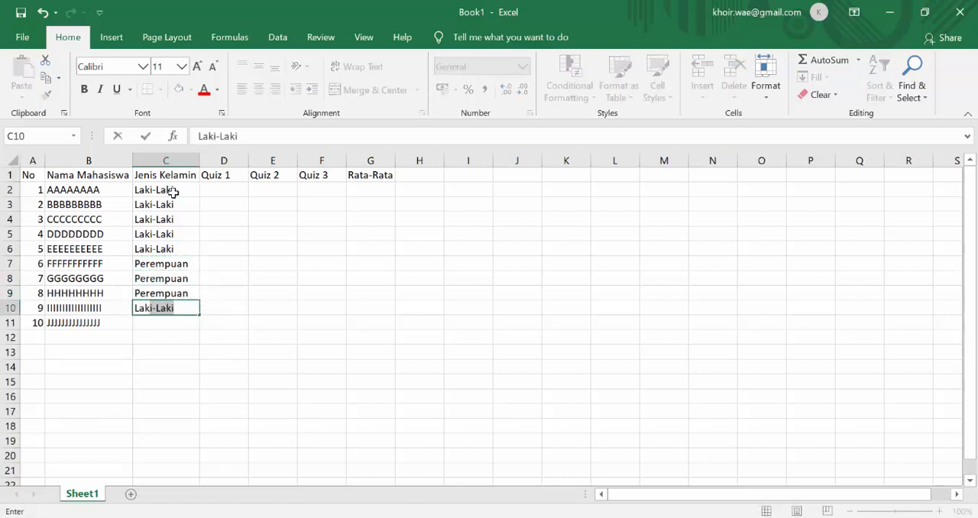
pyautogui.press('Return')
pyautogui.write('Laki-Laki')
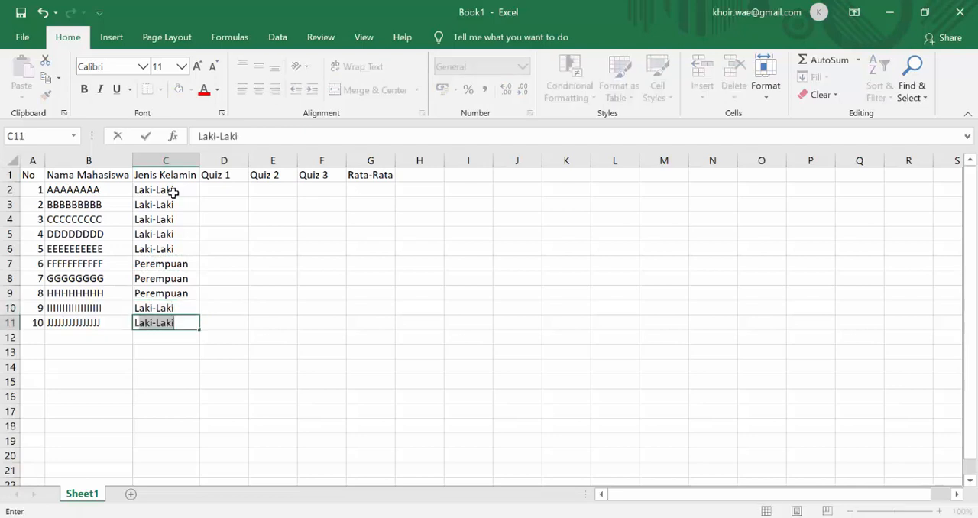
pyautogui.press('Return')
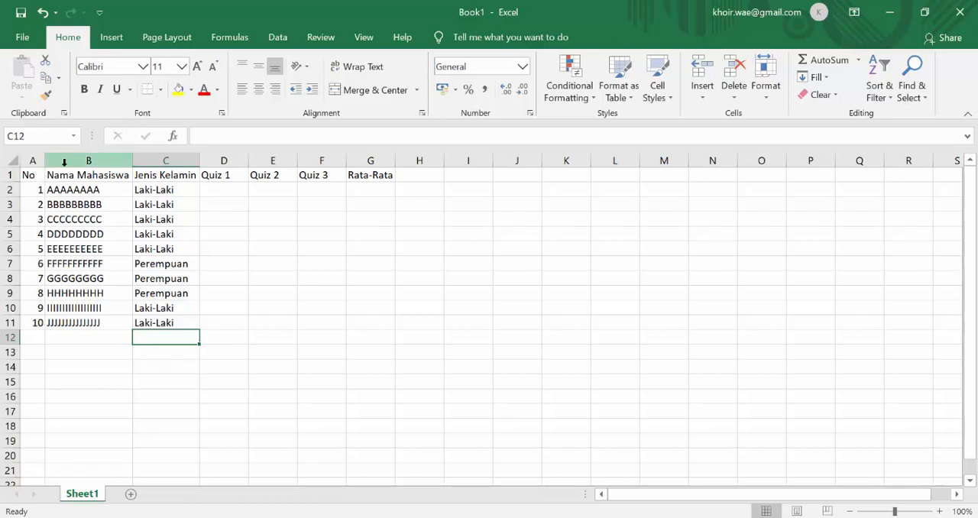
# Apply All Borders to the whole table, range A1:G11.
pyautogui.click(28, 175)
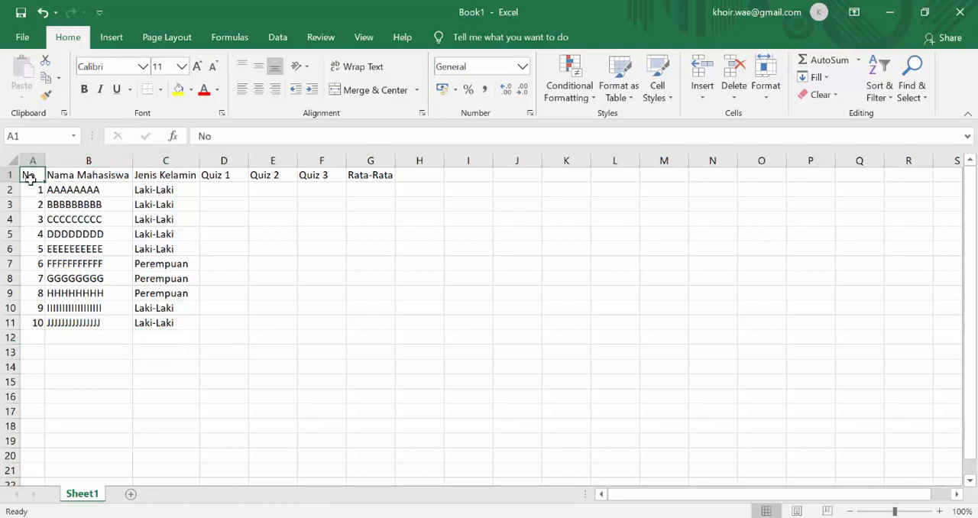
pyautogui.moveTo(29, 175); pyautogui.dragTo(366, 318)
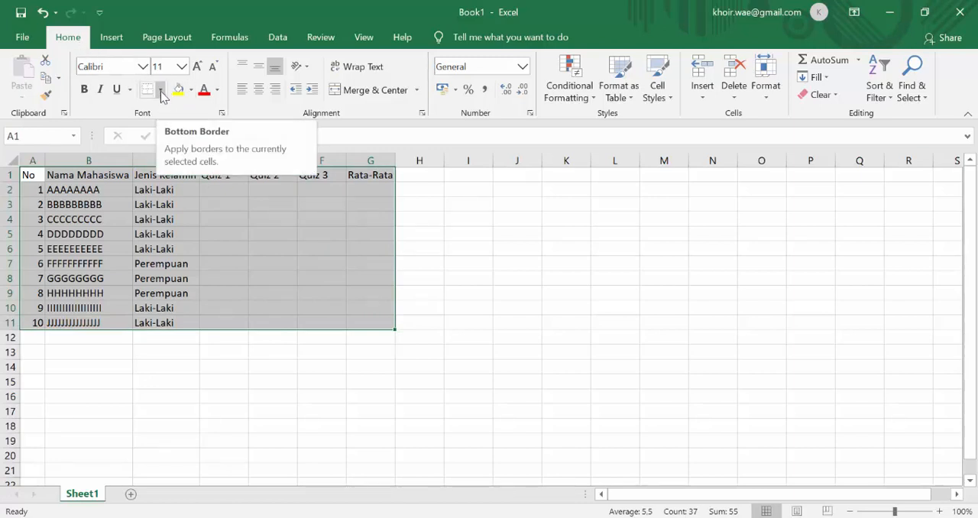
pyautogui.click(161, 91)
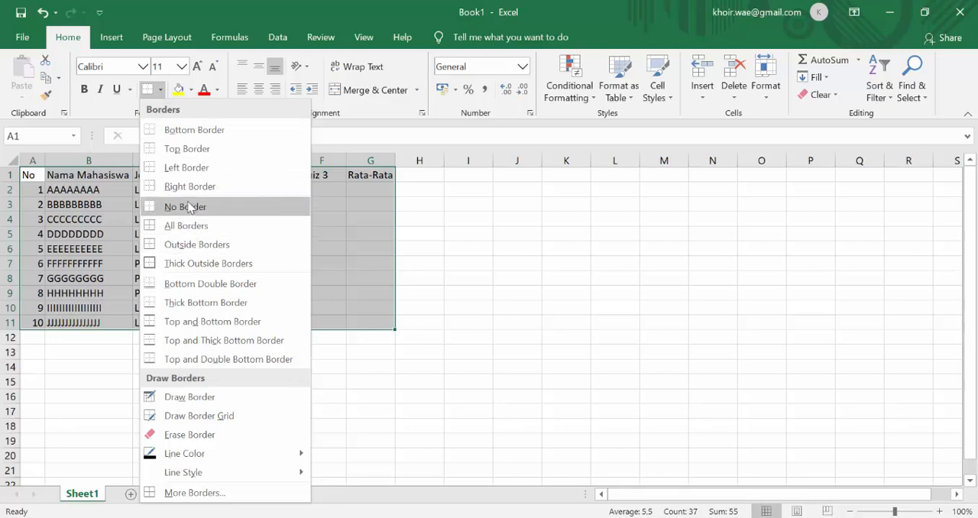
pyautogui.click(158, 226)
pyautogui.click(224, 235)
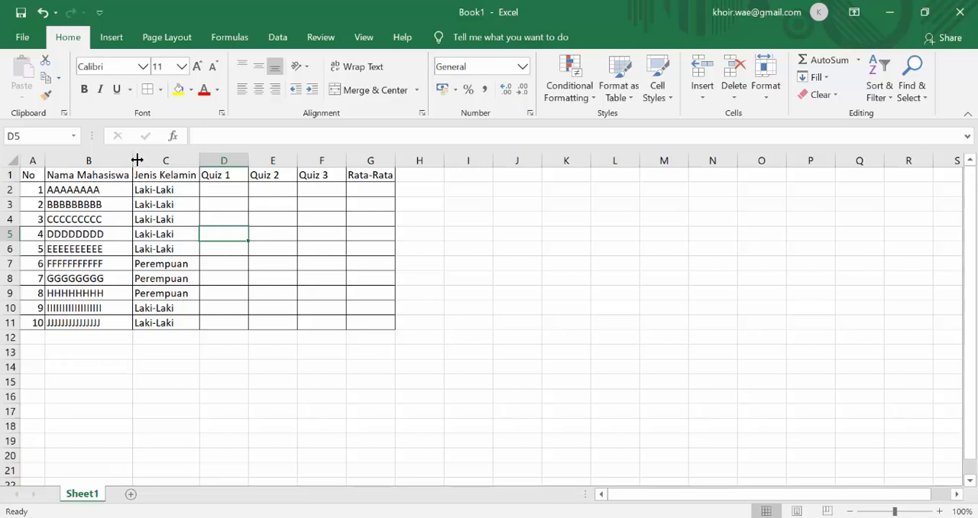
# Widen columns B, C and D slightly and make header row 1 a little taller.
pyautogui.moveTo(137, 159); pyautogui.dragTo(138, 160)
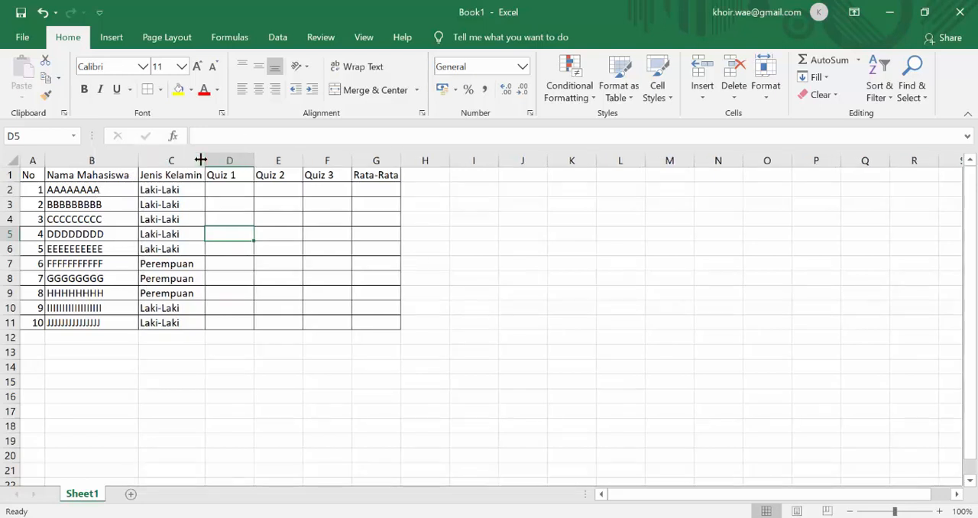
pyautogui.moveTo(202, 160); pyautogui.dragTo(266, 159)
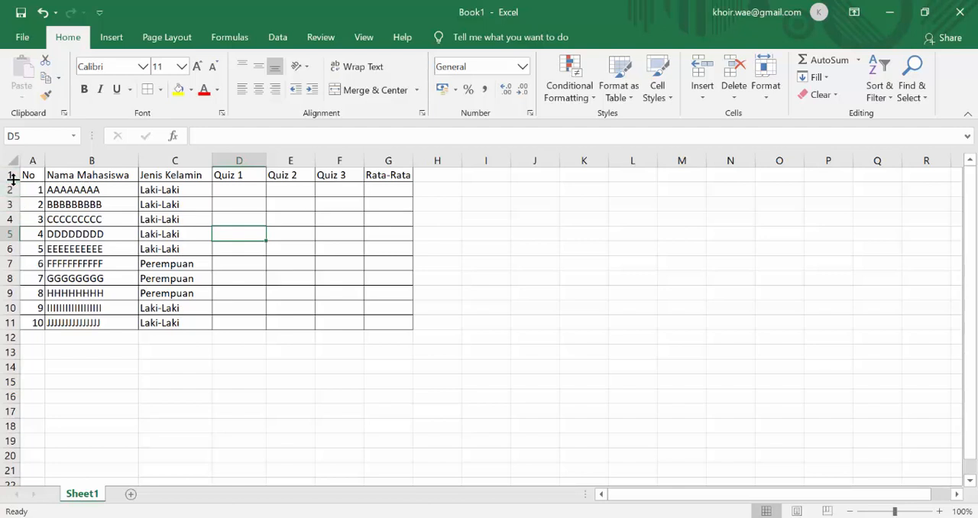
pyautogui.moveTo(11, 181); pyautogui.dragTo(11, 184)
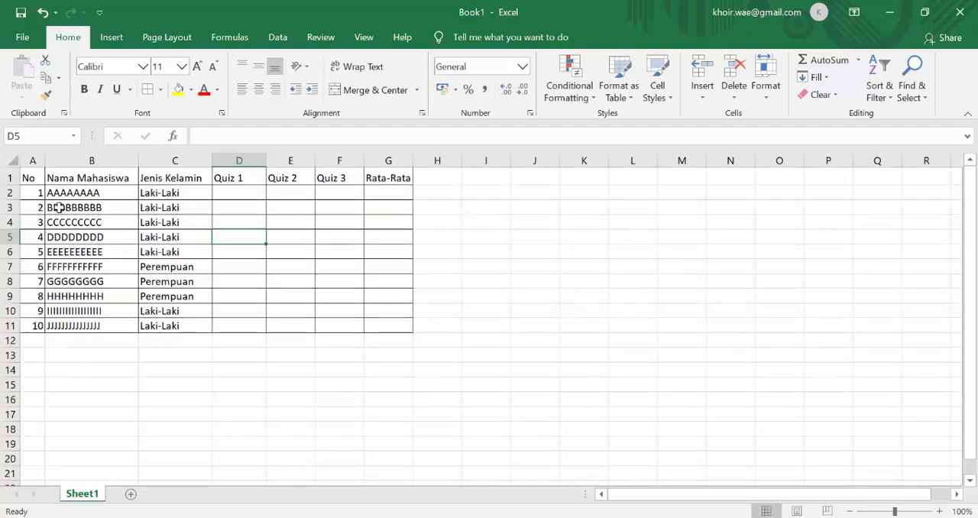
# Increase the height of rows 1 through 11 so all table rows are equally taller.
pyautogui.click(7, 177)
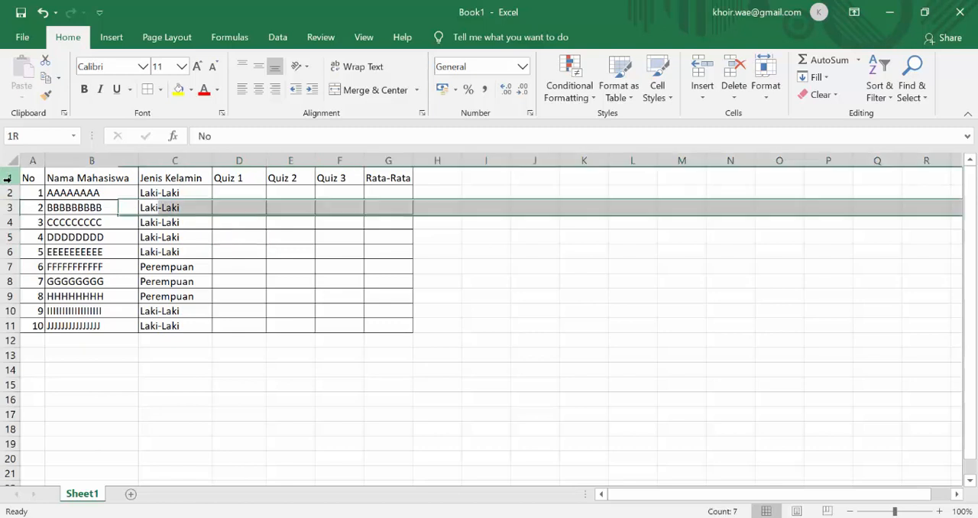
pyautogui.keyDown('shift'); pyautogui.click(8, 326); pyautogui.keyUp('shift')
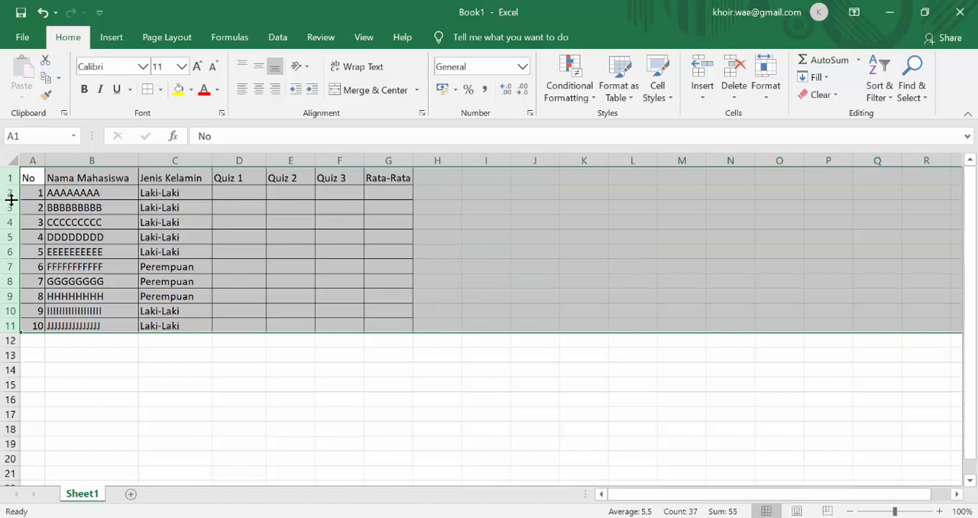
pyautogui.moveTo(12, 200); pyautogui.dragTo(12, 199)
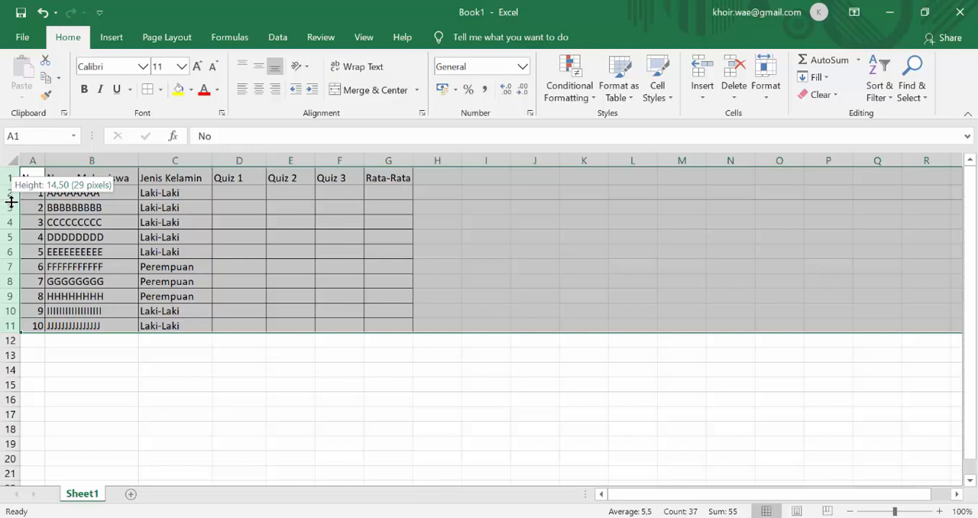
pyautogui.moveTo(12, 201); pyautogui.dragTo(12, 215)
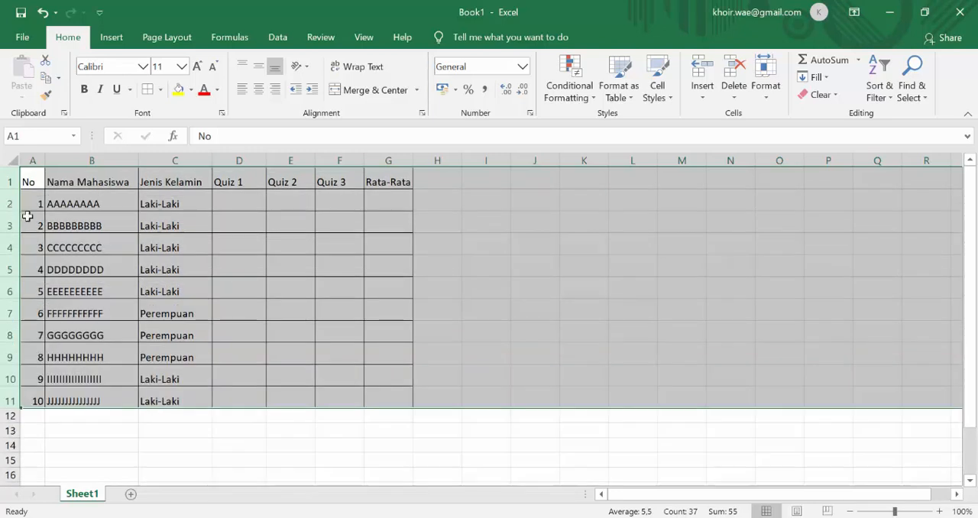
pyautogui.click(128, 245)
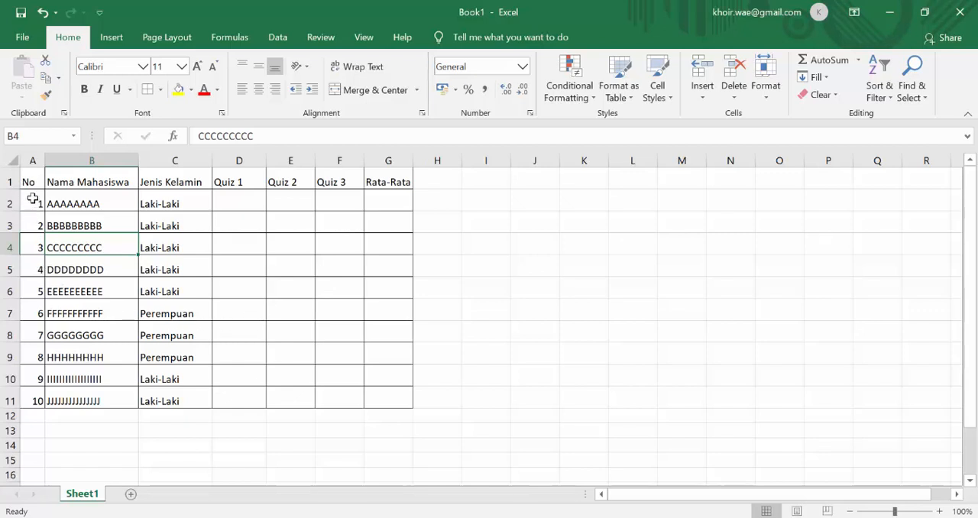
# Middle-align the whole table A1:G11 vertically and center the header cells A1:G1 horizontally.
pyautogui.moveTo(30, 182); pyautogui.dragTo(380, 400)
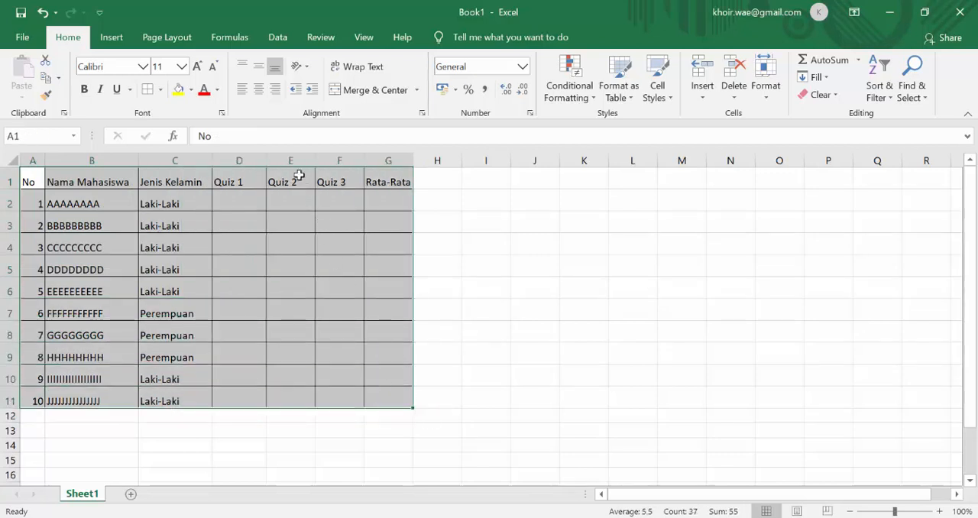
pyautogui.click(259, 68)
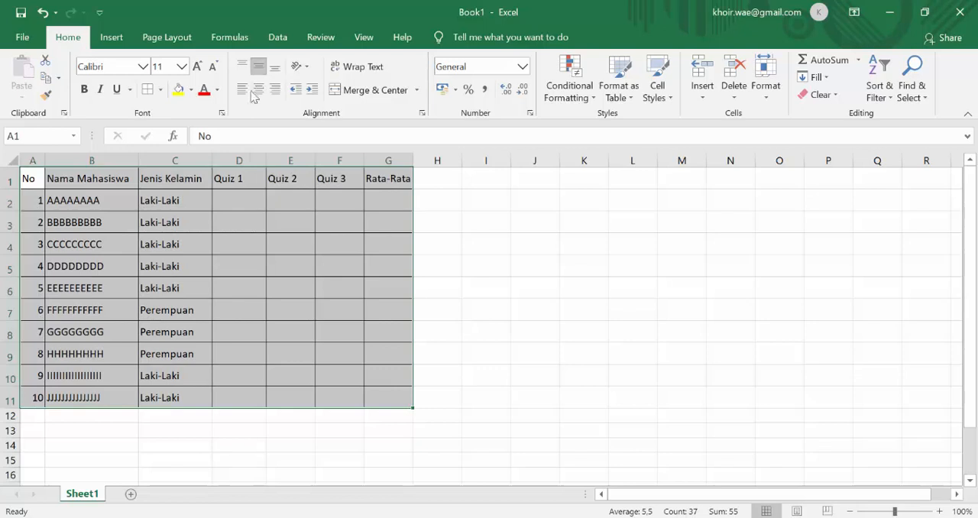
pyautogui.click(174, 221)
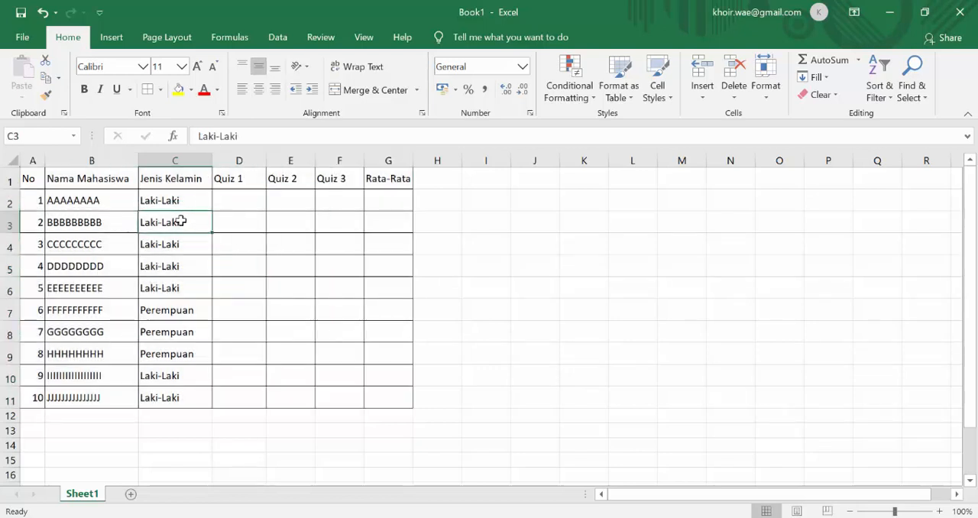
pyautogui.moveTo(30, 180); pyautogui.dragTo(369, 179)
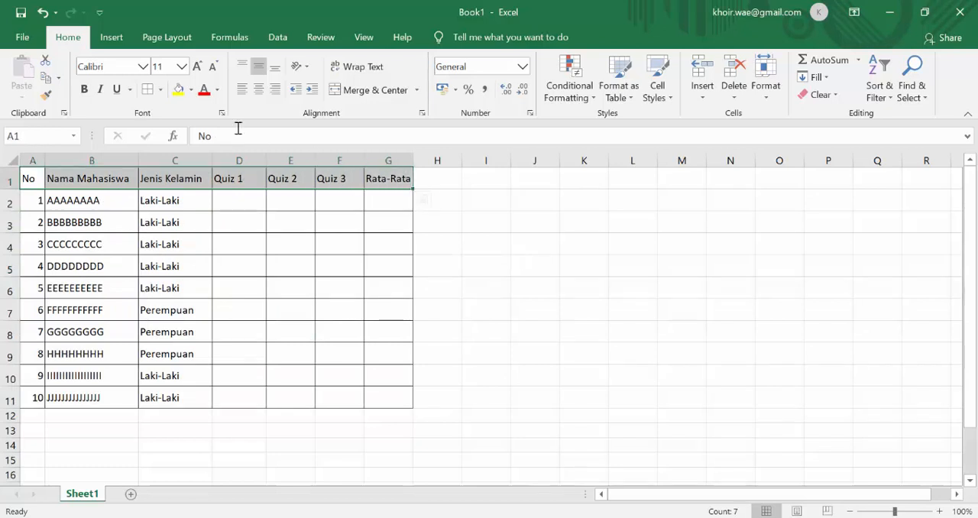
pyautogui.click(257, 90)
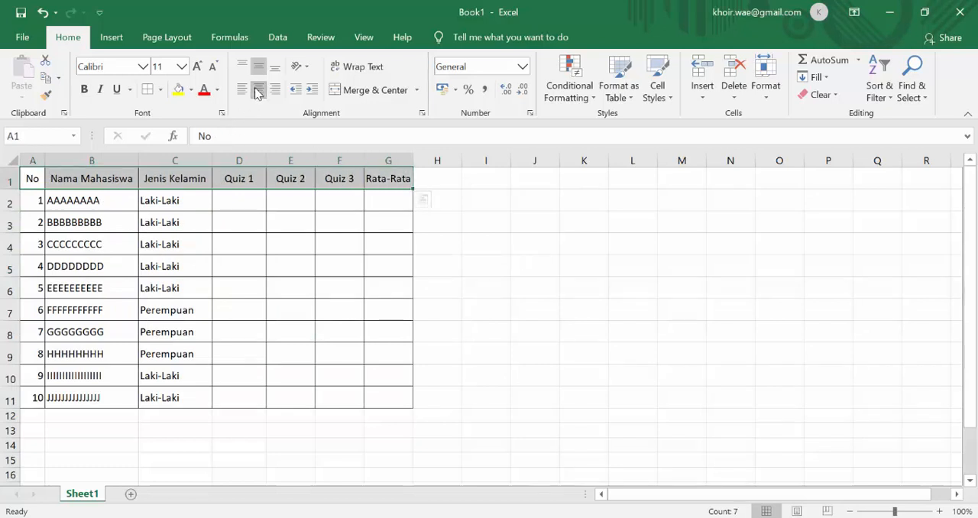
pyautogui.click(258, 222)
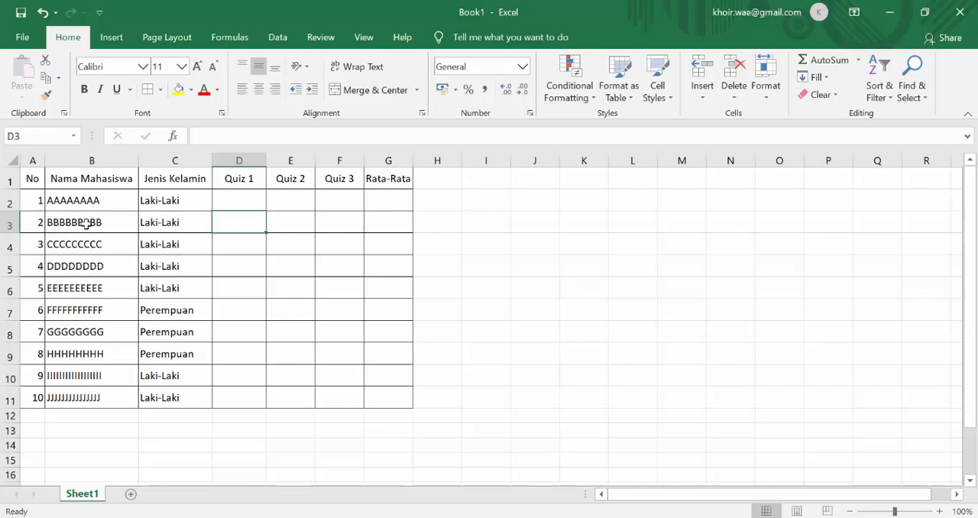
# Increase the indent by one level for the student names in B2:B11 and the genders in C2:C11.
pyautogui.click(72, 200)
pyautogui.moveTo(72, 201); pyautogui.dragTo(73, 397)
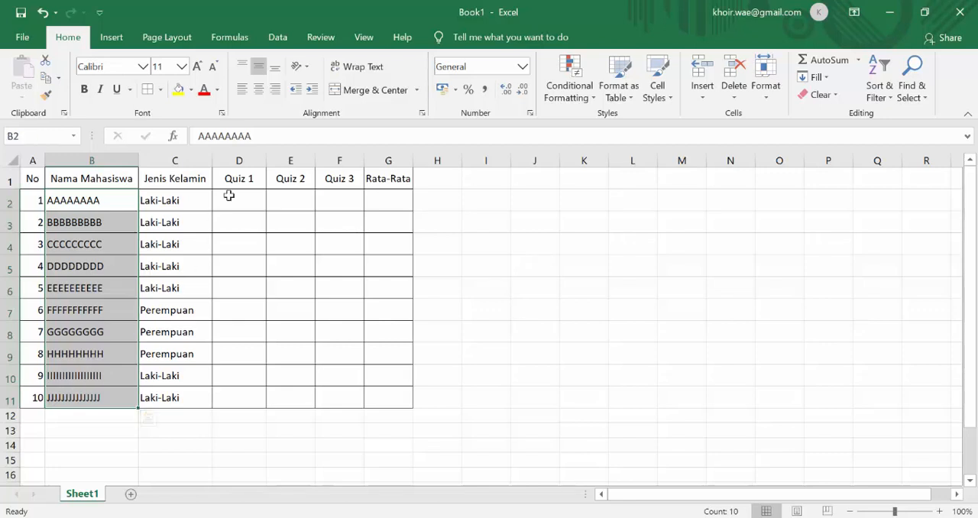
pyautogui.click(312, 90)
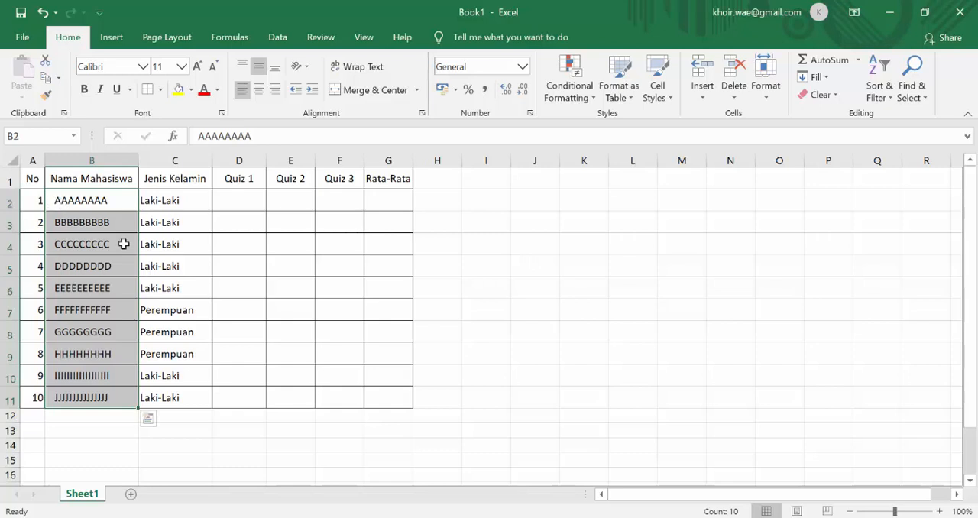
pyautogui.moveTo(148, 196); pyautogui.dragTo(160, 393)
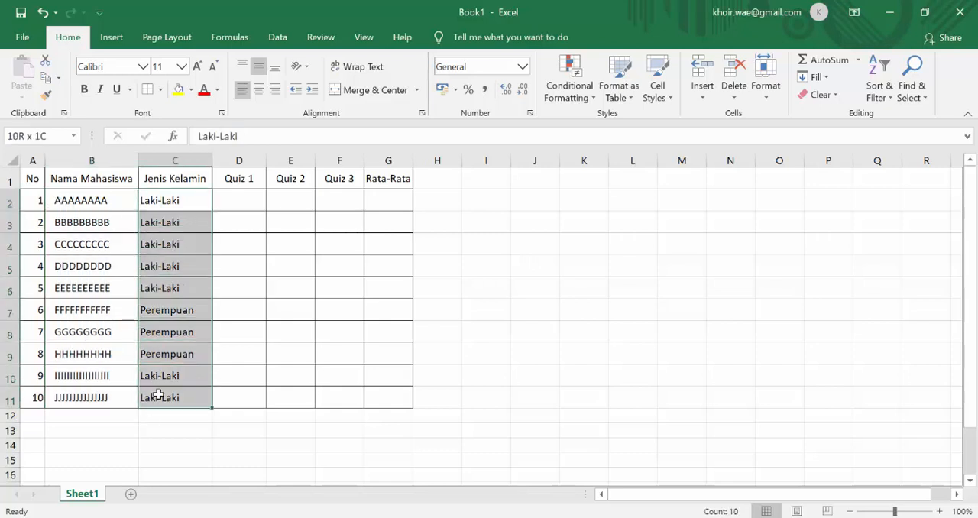
pyautogui.click(313, 91)
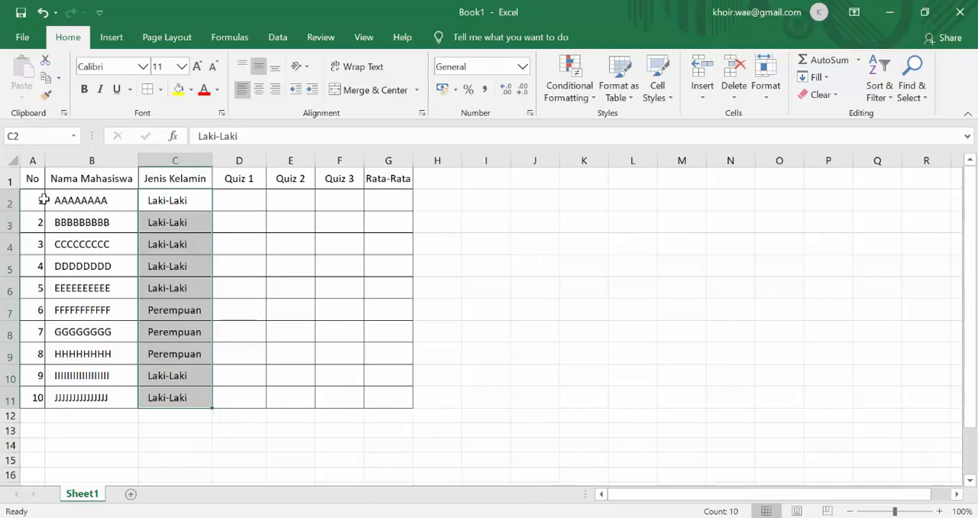
# Fill the header cells A1:G1 with the gray theme color White, Background 1, Darker 25%.
pyautogui.click(31, 178)
pyautogui.moveTo(31, 178); pyautogui.dragTo(379, 177)
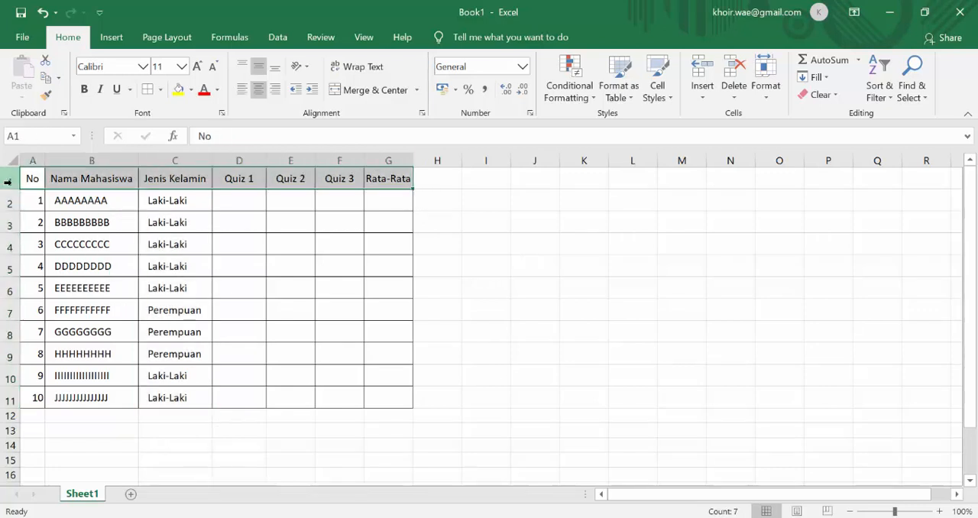
pyautogui.click(192, 91)
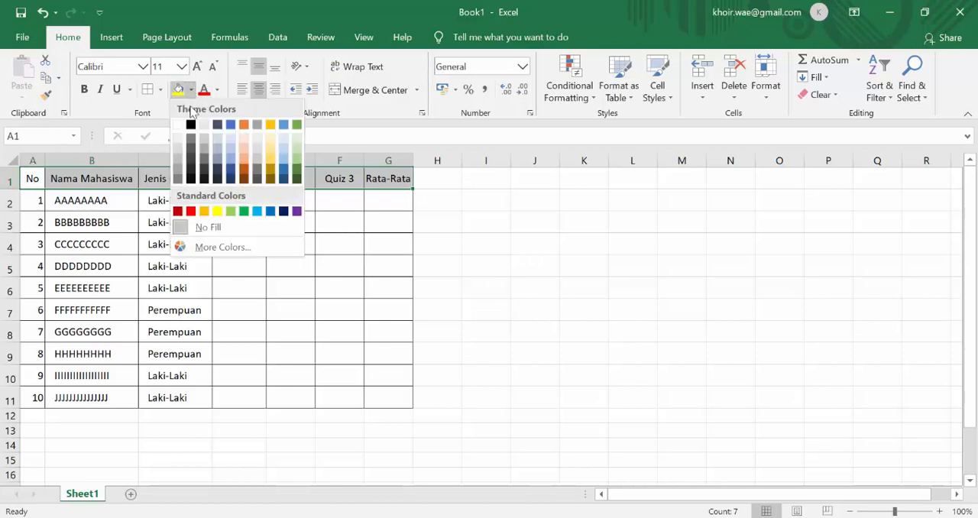
pyautogui.click(178, 159)
pyautogui.click(181, 223)
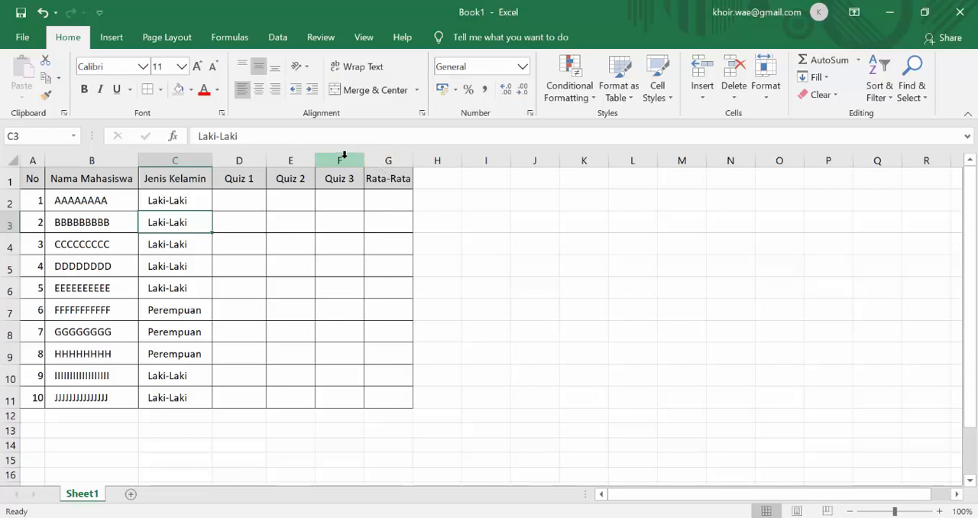
# Insert a new column before the Rata-Rata column and enter "Quiz 4" as its header in G1.
pyautogui.click(388, 159)
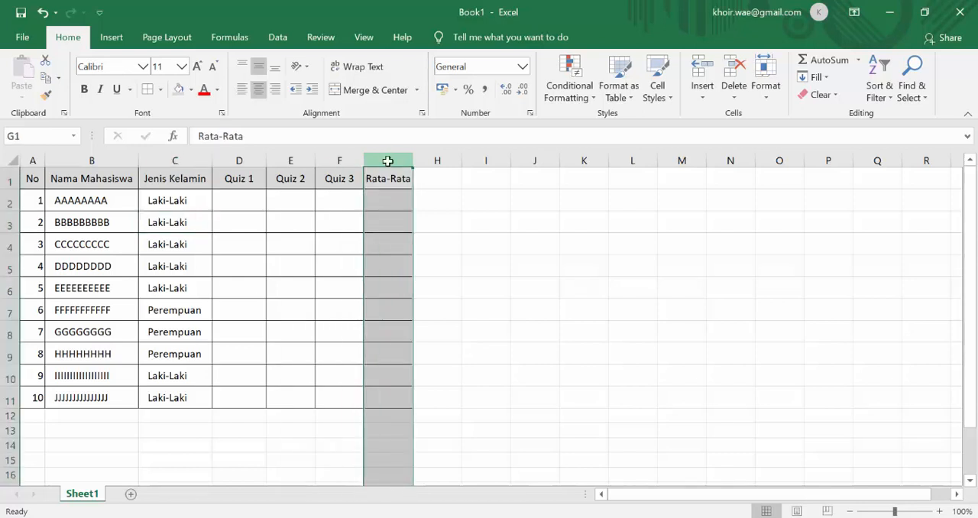
pyautogui.click(338, 159)
pyautogui.click(380, 159)
pyautogui.rightClick(379, 159)
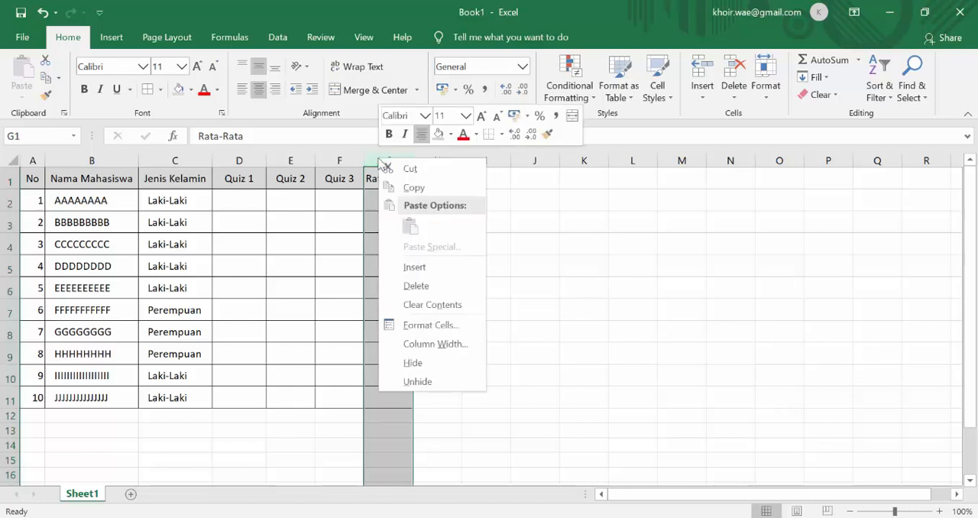
pyautogui.click(413, 267)
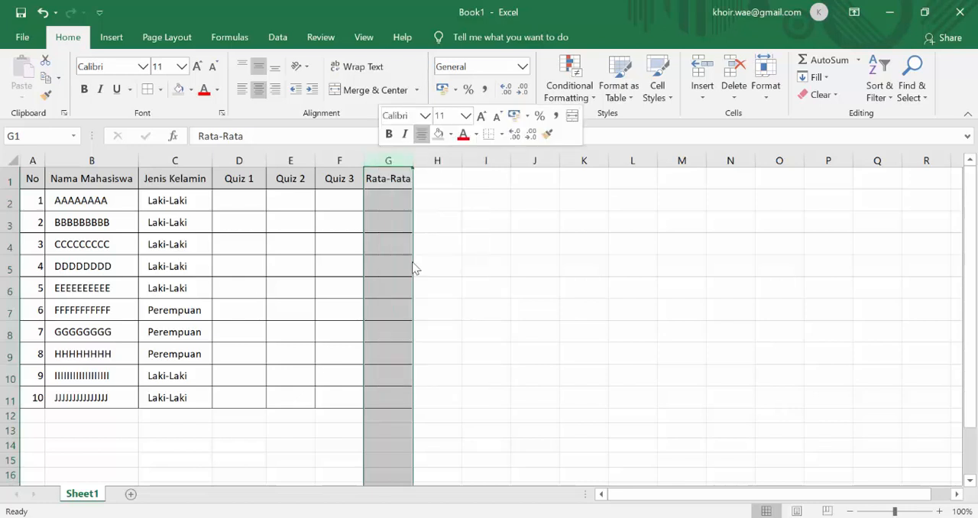
pyautogui.click(385, 186)
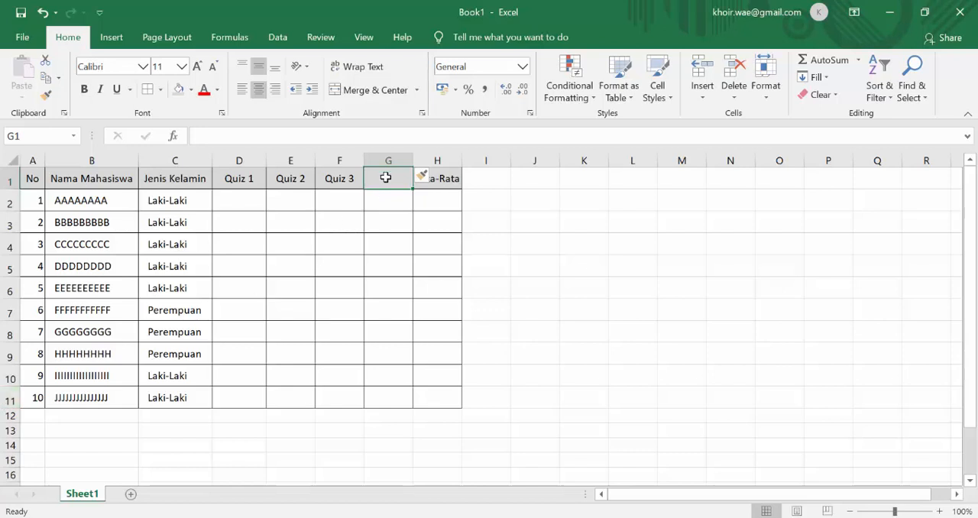
pyautogui.write('Qui')
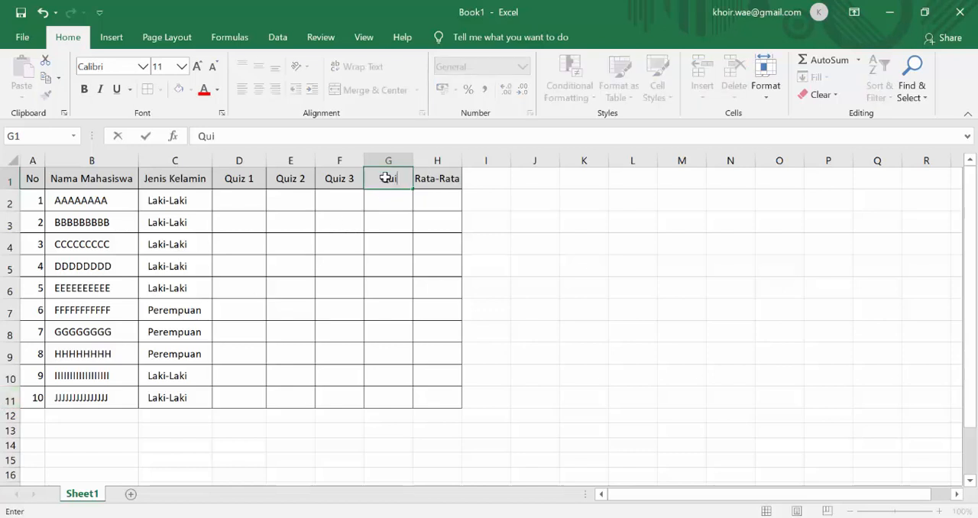
pyautogui.write('z 4')
pyautogui.press('Return')
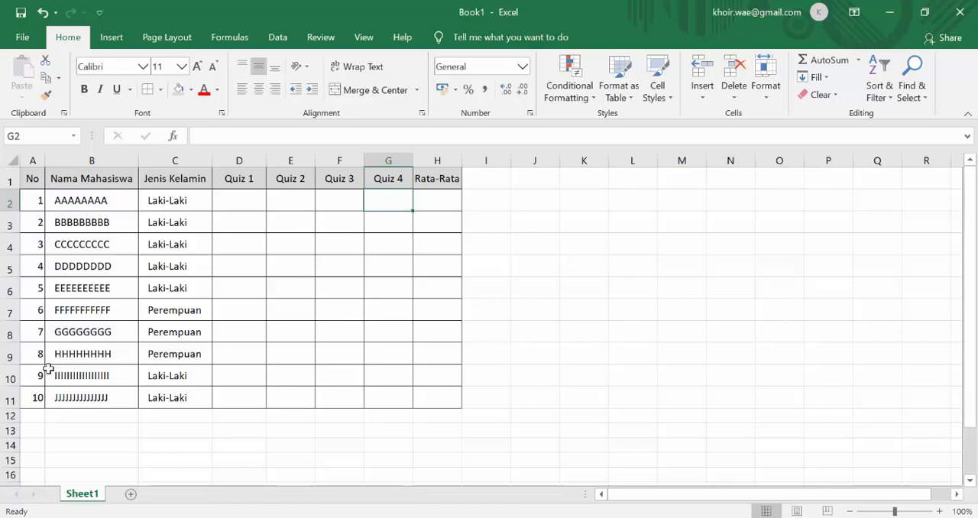
# Insert a blank row above row 9 and undo the insertion.
pyautogui.click(5, 357)
pyautogui.rightClick(9, 359)
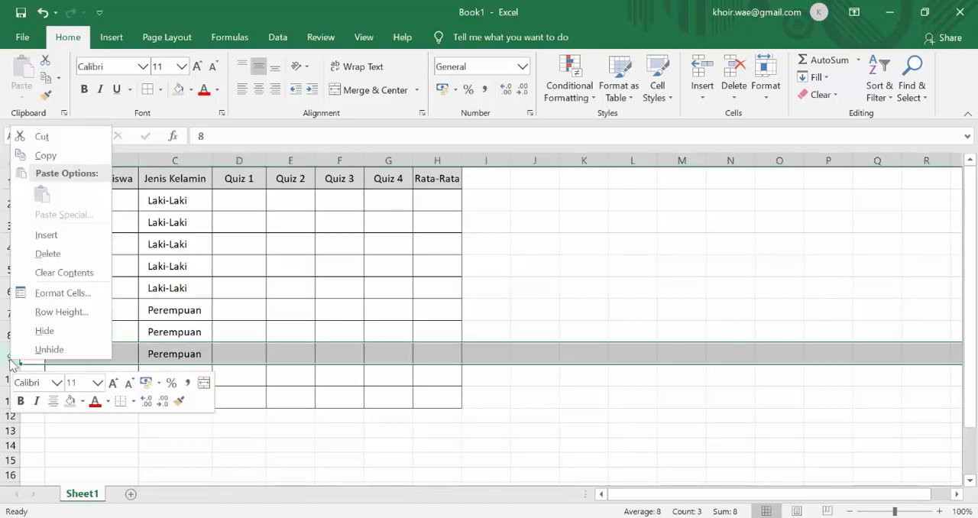
pyautogui.click(46, 235)
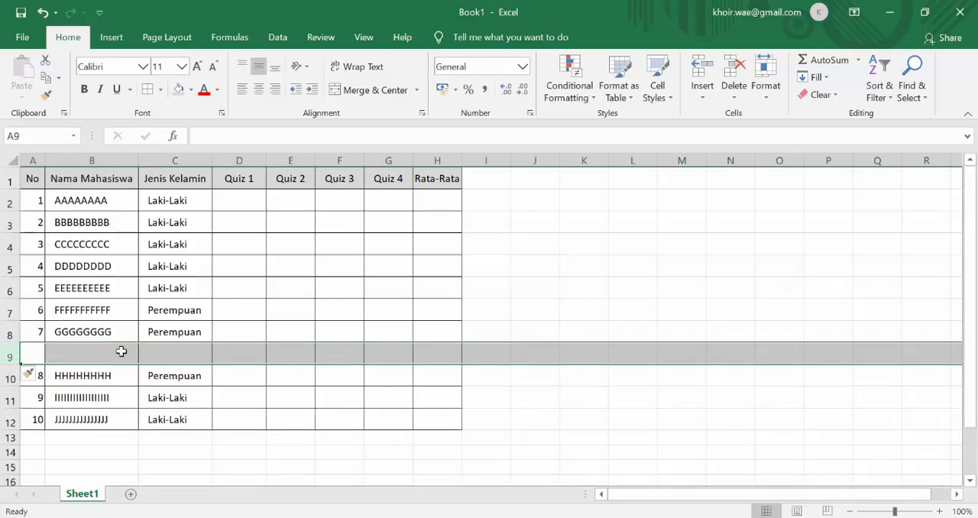
pyautogui.hotkey('ctrl', 'z')
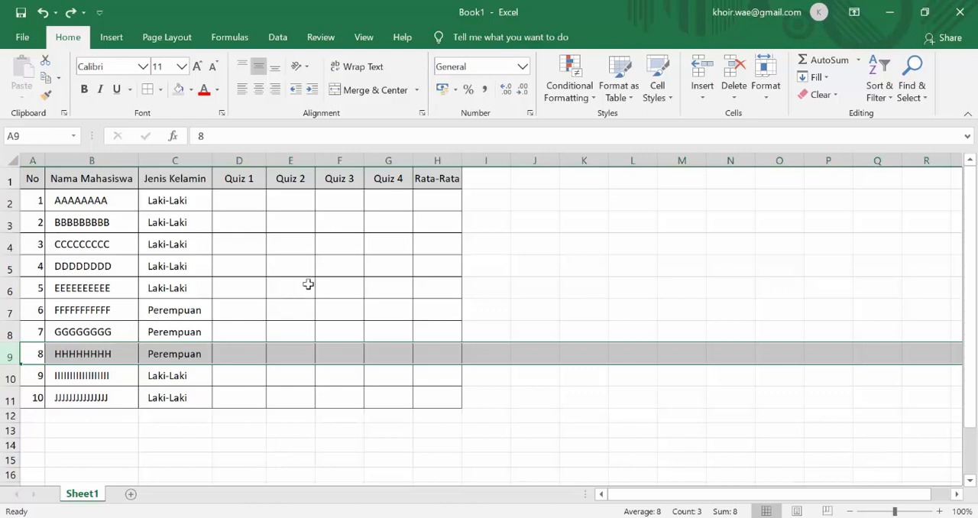
pyautogui.click(325, 267)
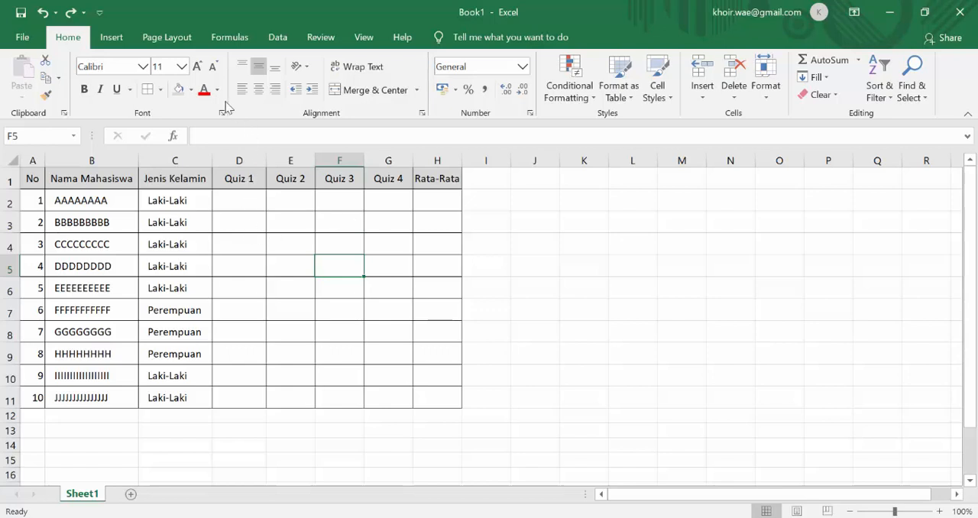
# Set the whole table, range A1:H11, as the sheet's print area.
pyautogui.click(360, 43)
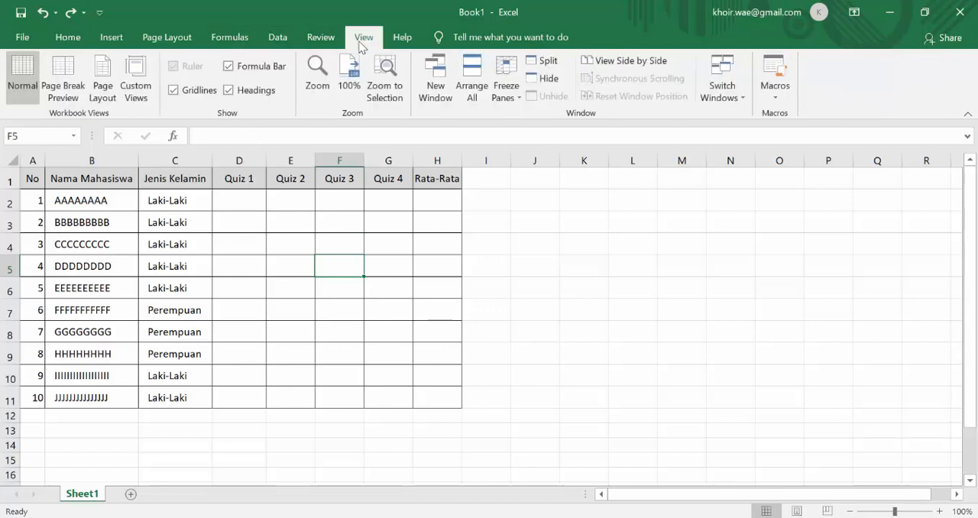
pyautogui.click(280, 40)
pyautogui.click(171, 38)
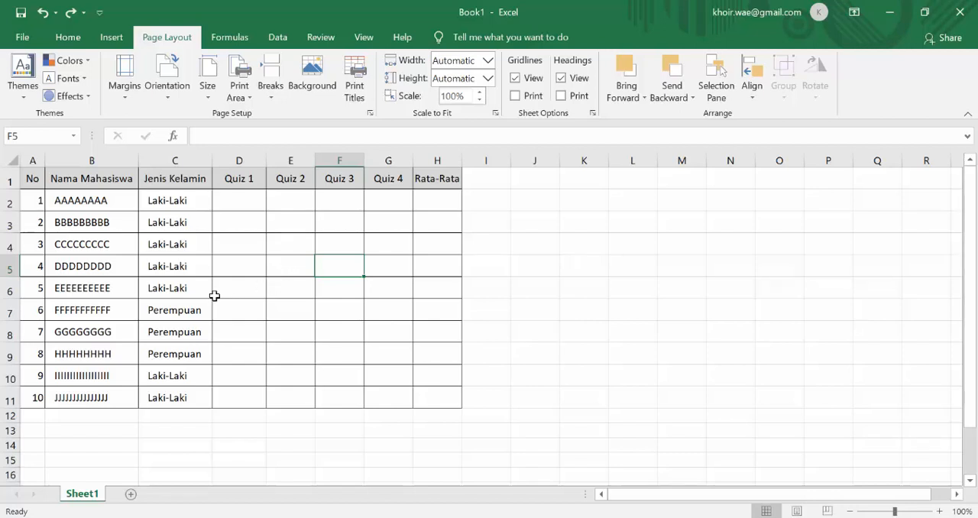
pyautogui.click(240, 107)
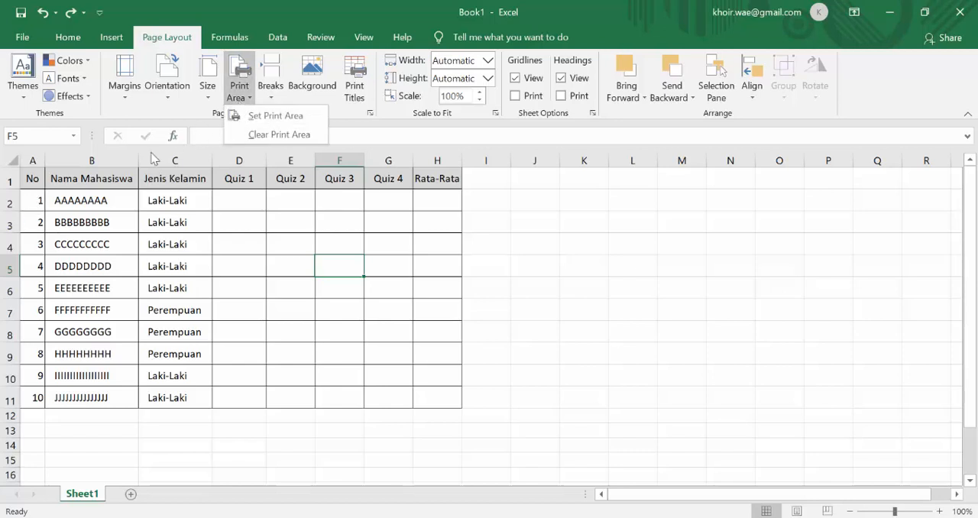
pyautogui.click(131, 191)
pyautogui.moveTo(31, 181); pyautogui.dragTo(438, 399)
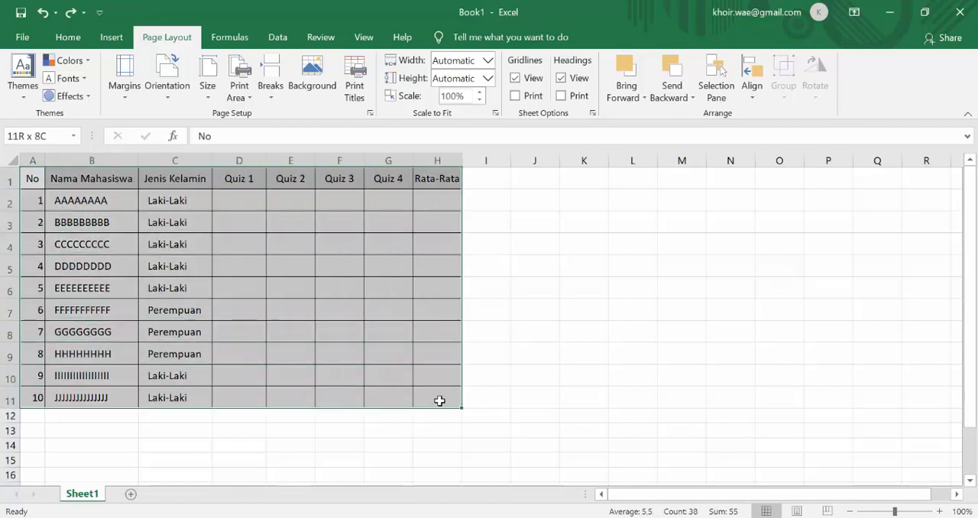
pyautogui.click(245, 98)
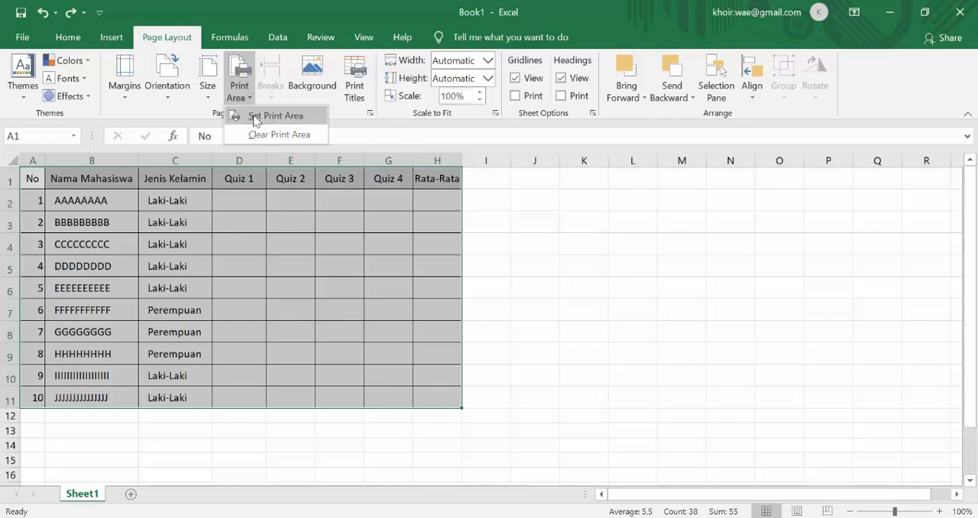
pyautogui.click(256, 121)
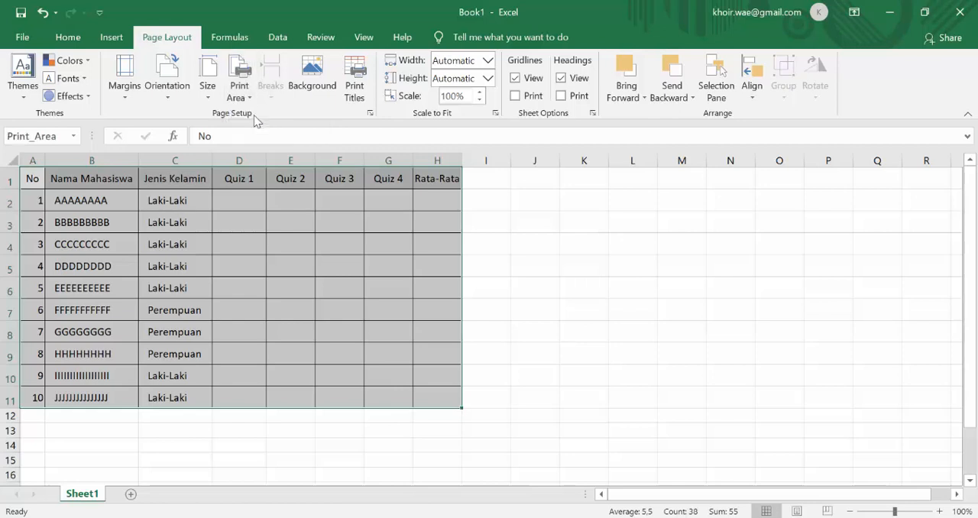
# Switch the sheet to Page Break Preview and enlarge it to 100% zoom.
pyautogui.click(522, 241)
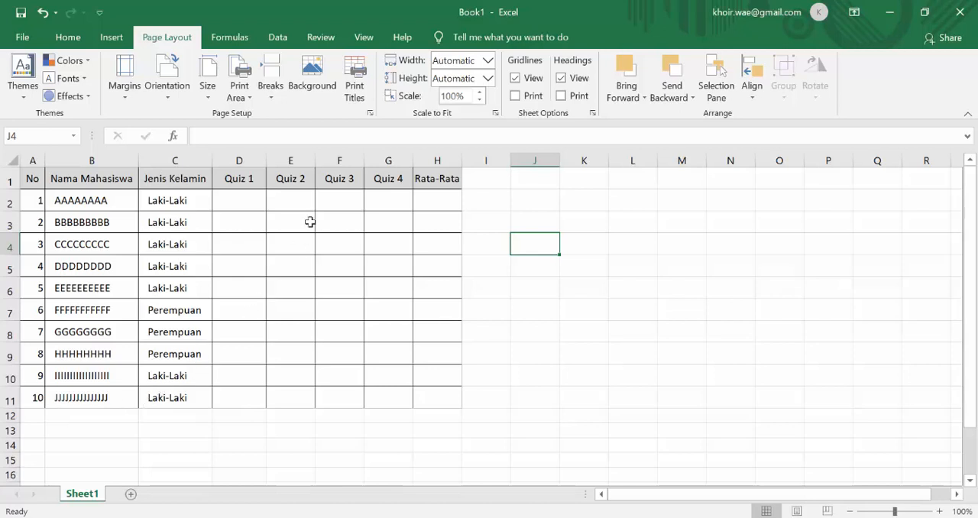
pyautogui.click(364, 38)
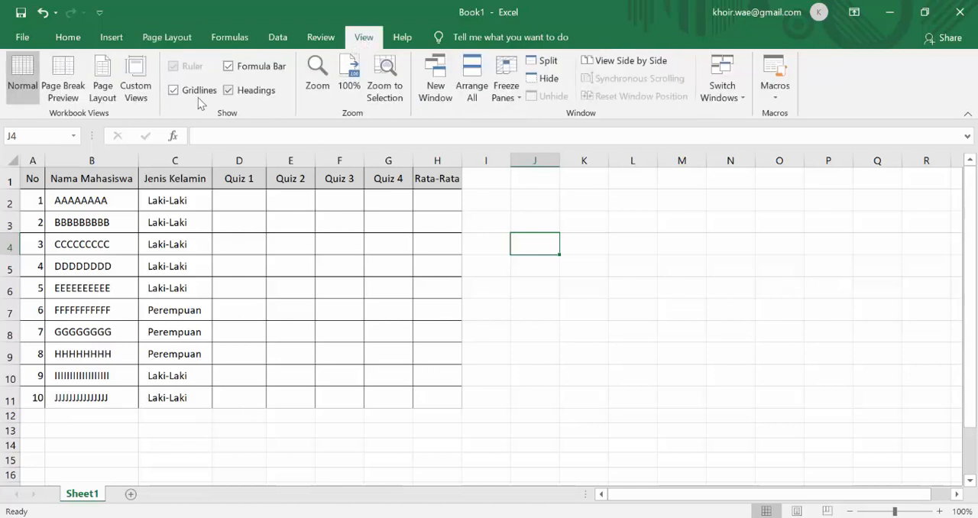
pyautogui.click(74, 85)
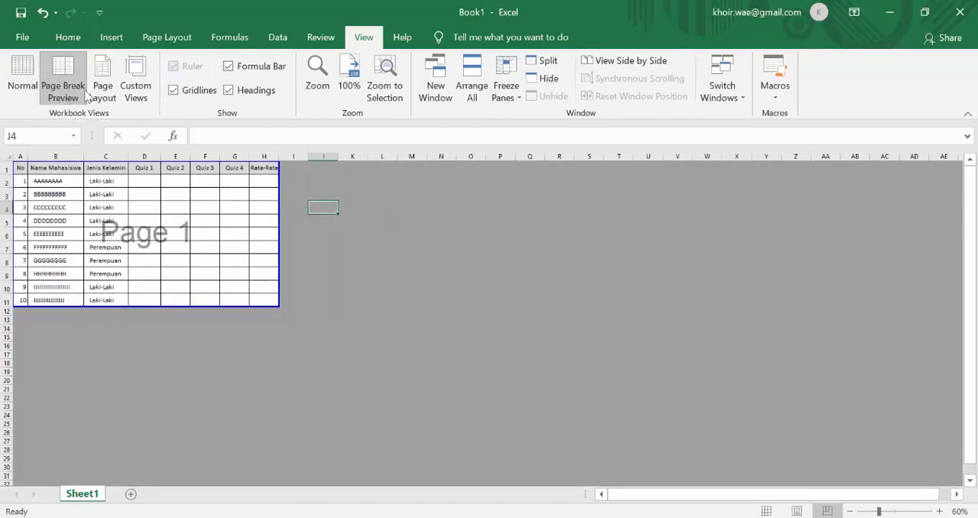
pyautogui.click(350, 260)
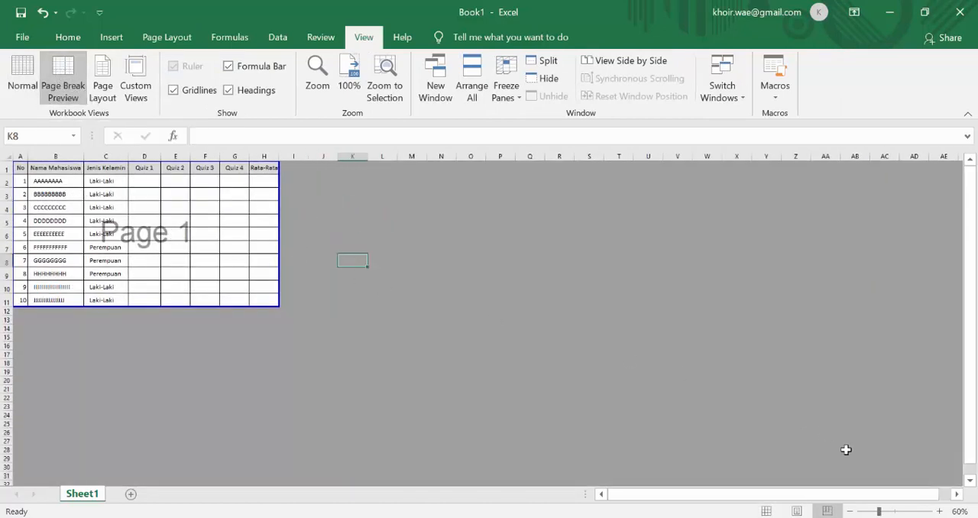
pyautogui.click(940, 512)
pyautogui.click(941, 511)
pyautogui.click(940, 511)
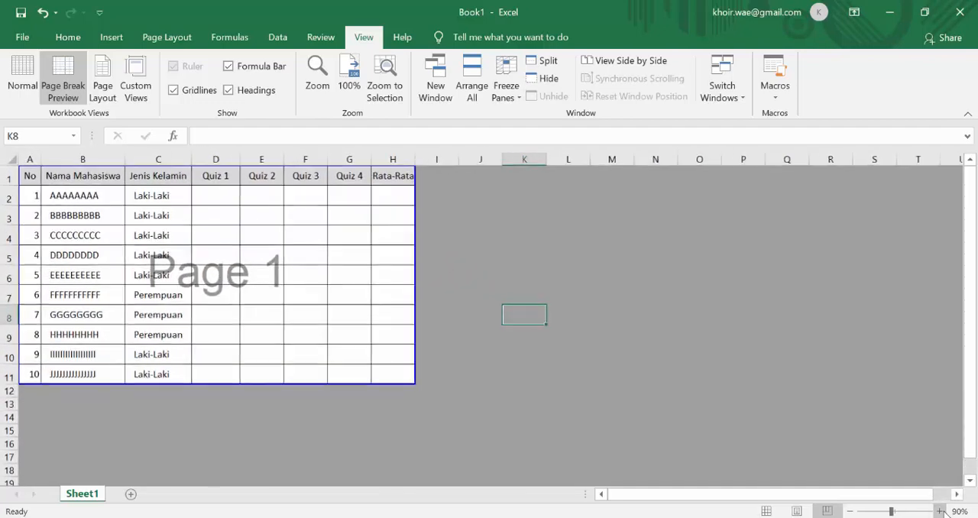
pyautogui.click(940, 512)
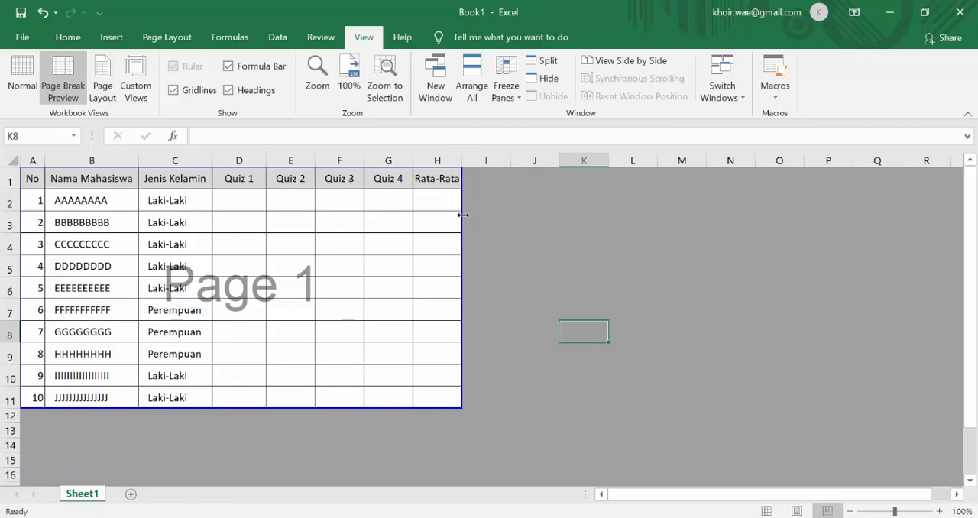
# Extend the print area boundary to include column I and row 12, and restore it to A1:H11.
pyautogui.moveTo(464, 215); pyautogui.dragTo(516, 216)
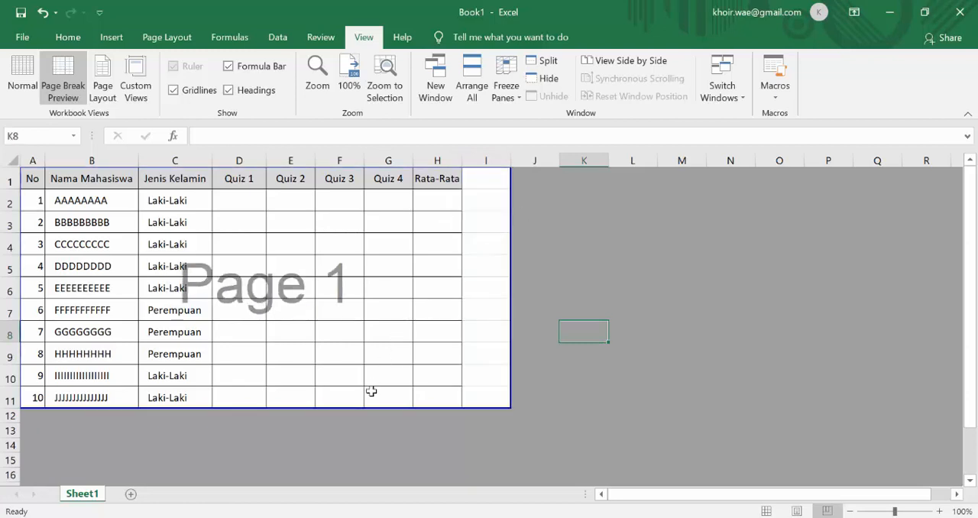
pyautogui.moveTo(370, 407); pyautogui.dragTo(369, 431)
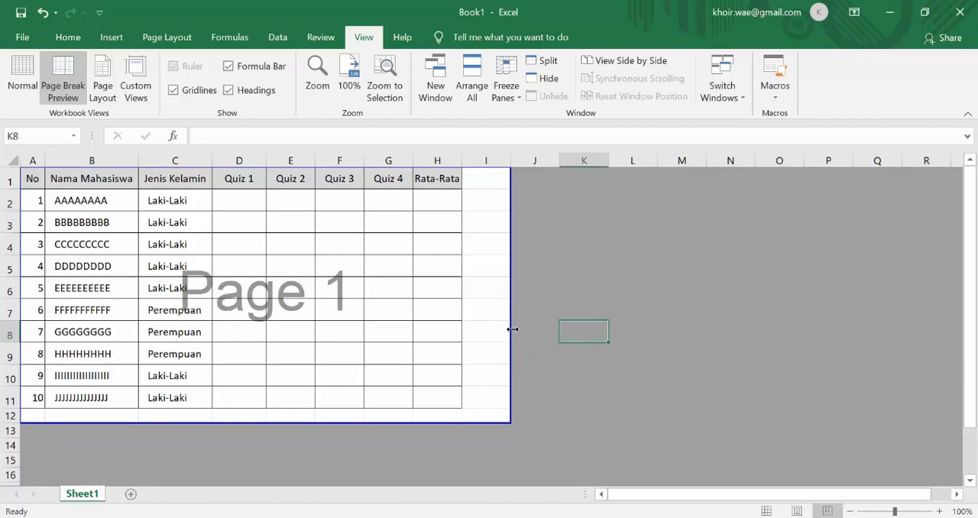
pyautogui.moveTo(512, 329); pyautogui.dragTo(461, 329)
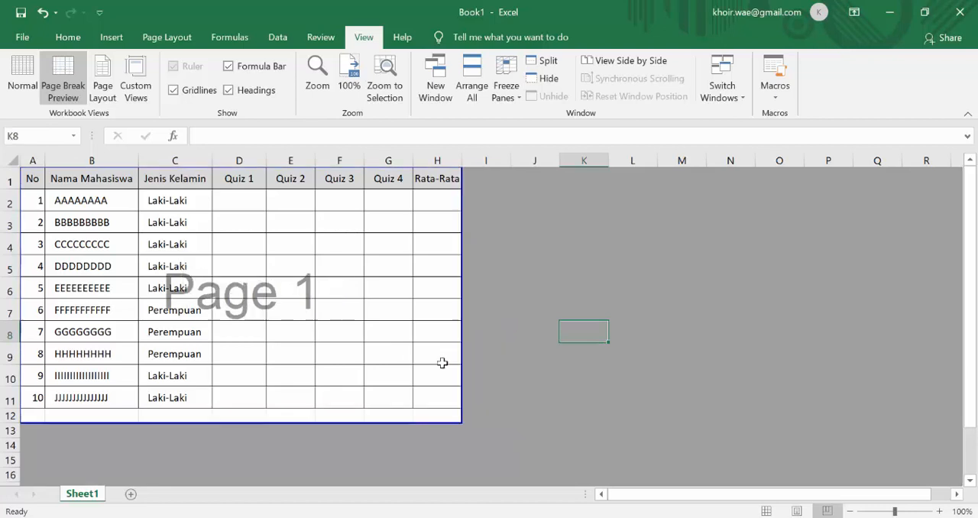
pyautogui.moveTo(386, 419); pyautogui.dragTo(386, 409)
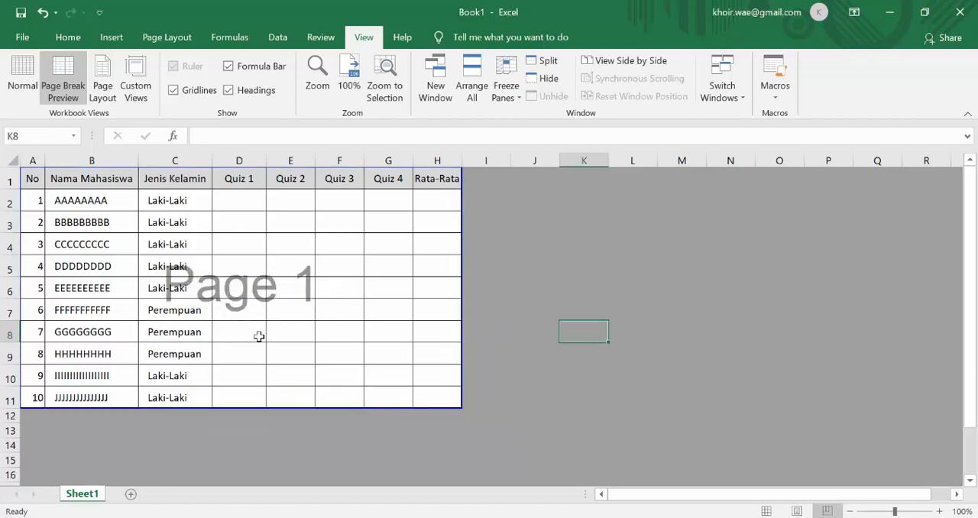
# Open the print settings and set the paper size to A4.
pyautogui.click(23, 38)
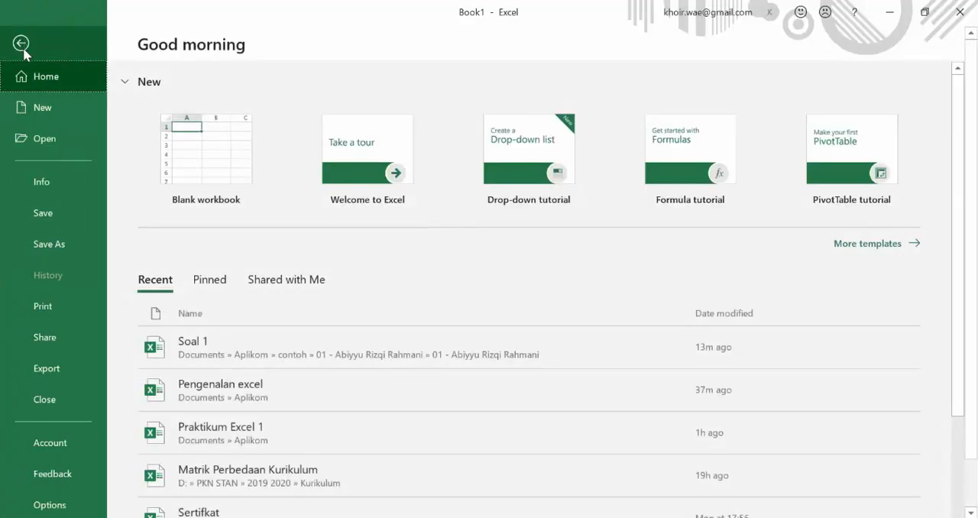
pyautogui.click(42, 306)
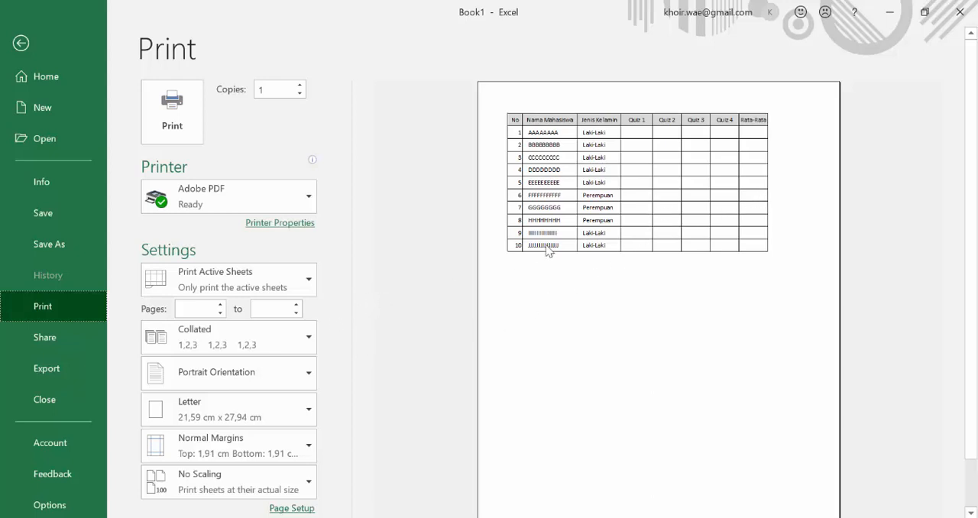
pyautogui.click(309, 411)
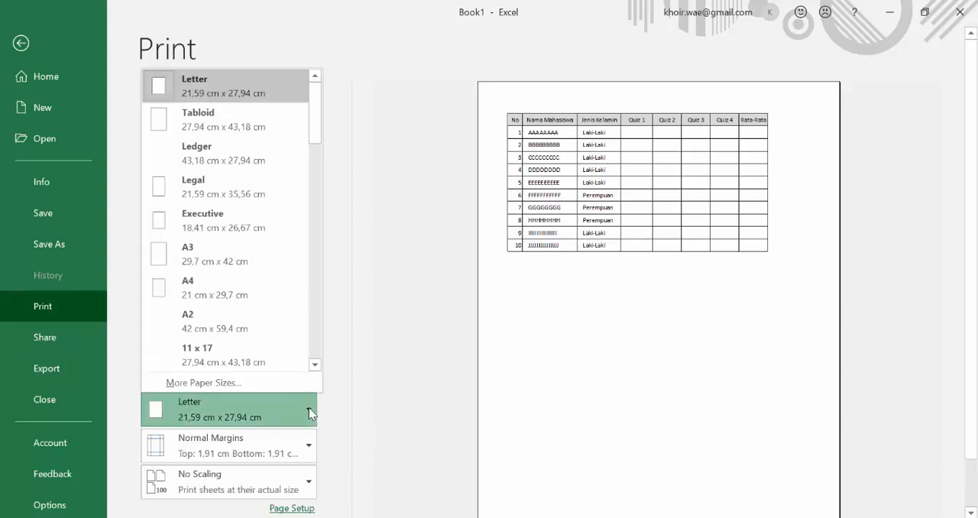
pyautogui.click(247, 294)
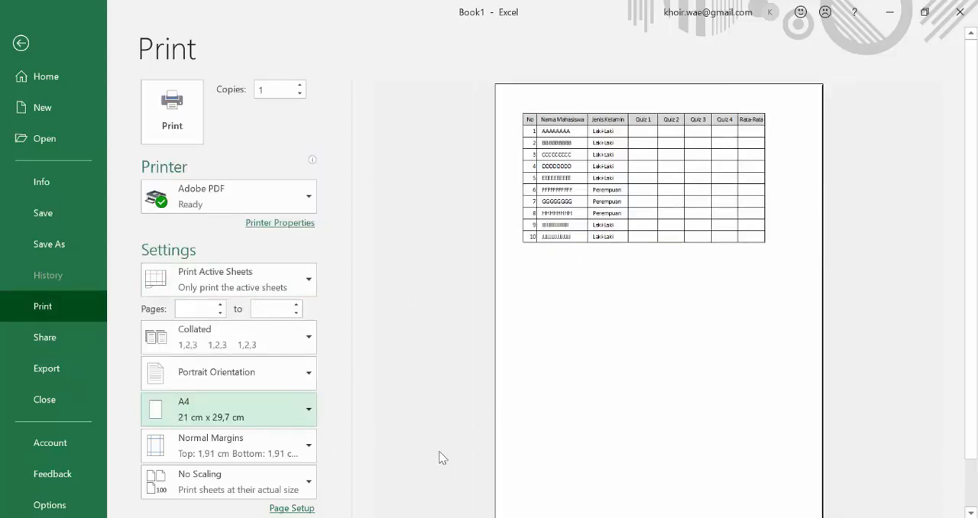
# Apply custom page margins of 1.9 cm above and below and 1.8 cm on both sides.
pyautogui.click(308, 449)
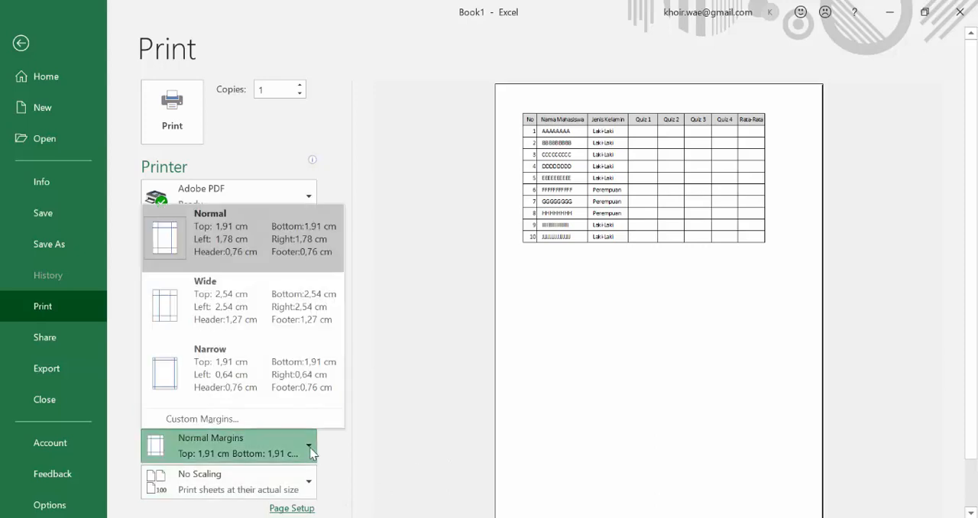
pyautogui.click(280, 417)
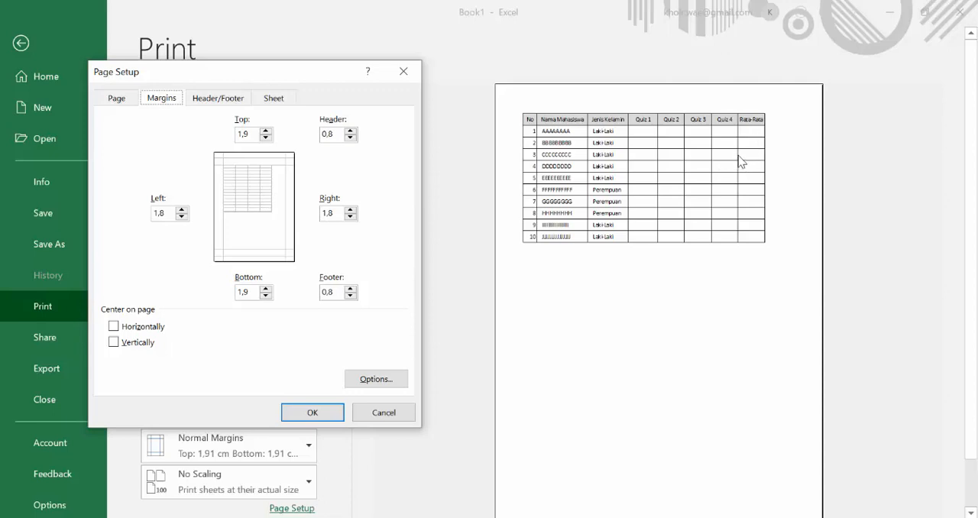
pyautogui.click(319, 412)
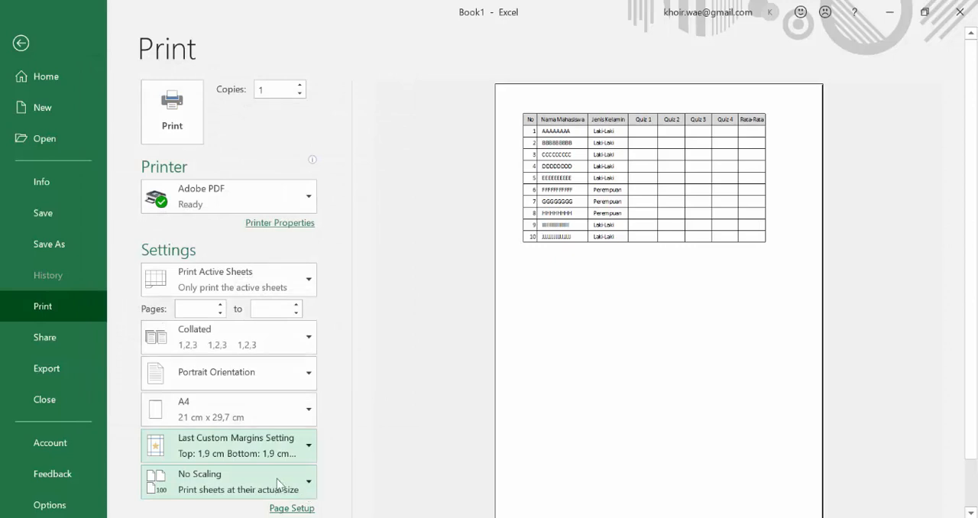
# Set the print scaling to Fit Sheet on One Page.
pyautogui.click(310, 486)
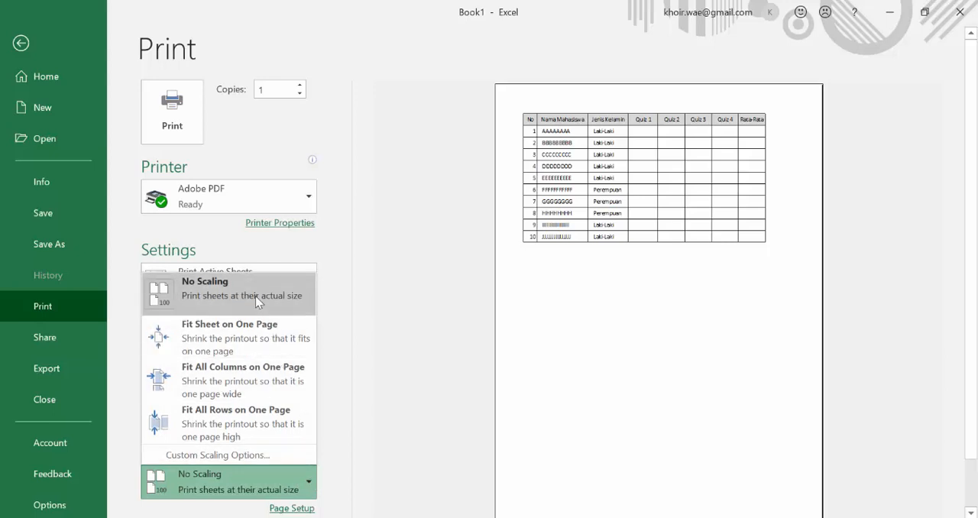
pyautogui.click(255, 341)
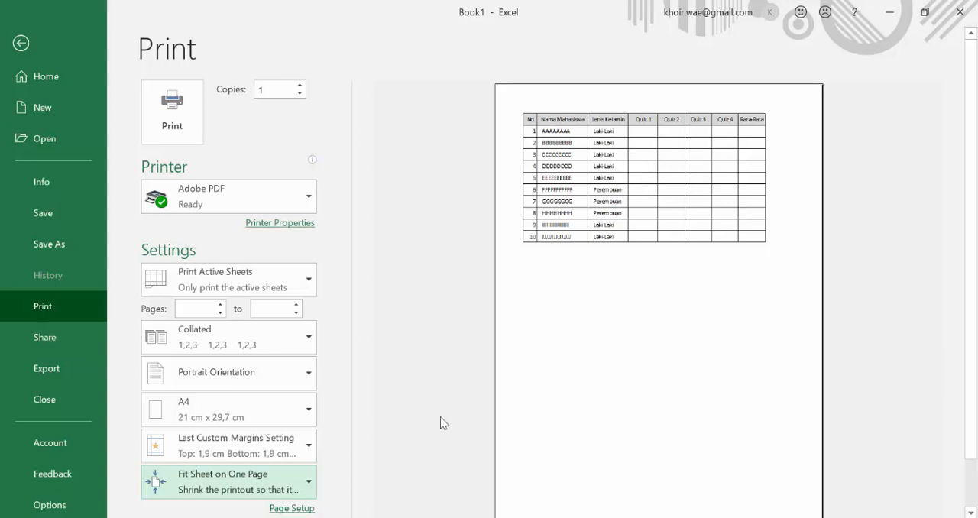
pyautogui.click(315, 485)
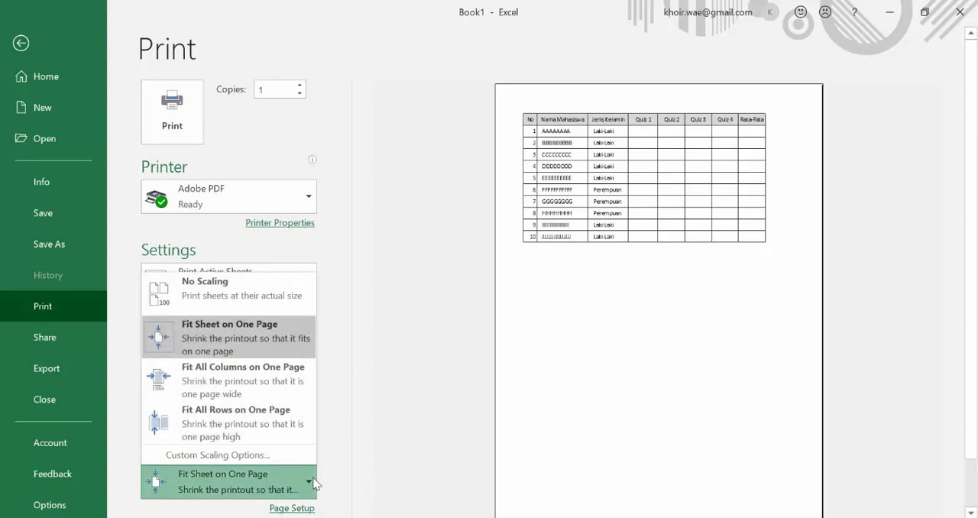
pyautogui.click(313, 483)
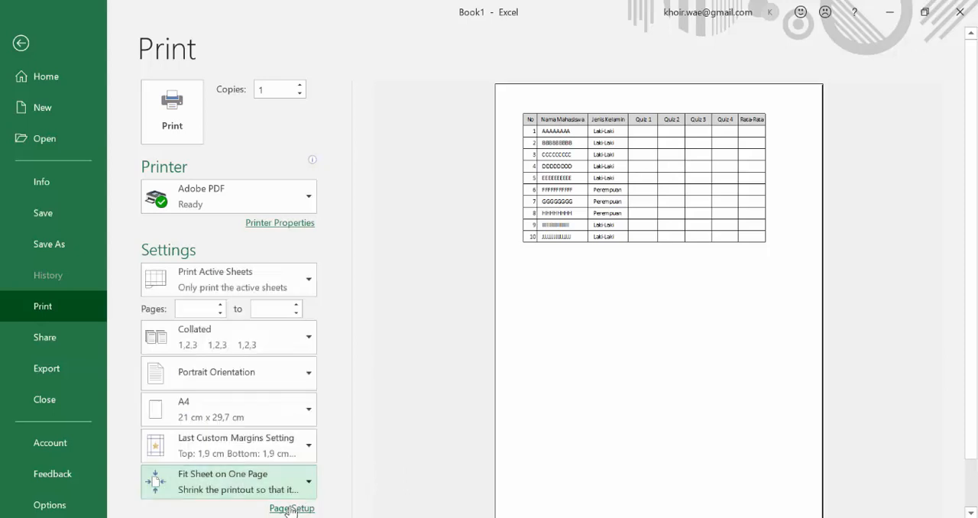
# Scale the printout to 140% of normal size and check the second page of the print preview.
pyautogui.click(290, 508)
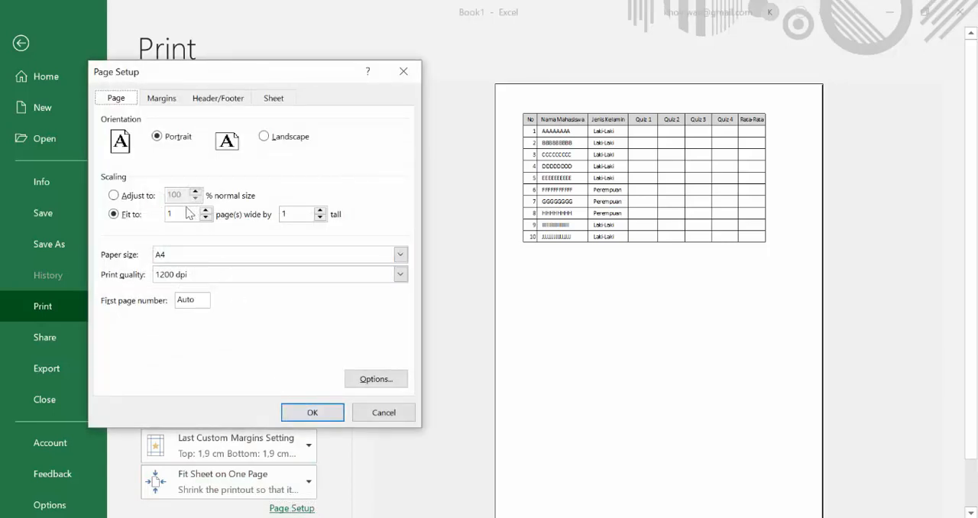
pyautogui.click(114, 196)
pyautogui.click(196, 192)
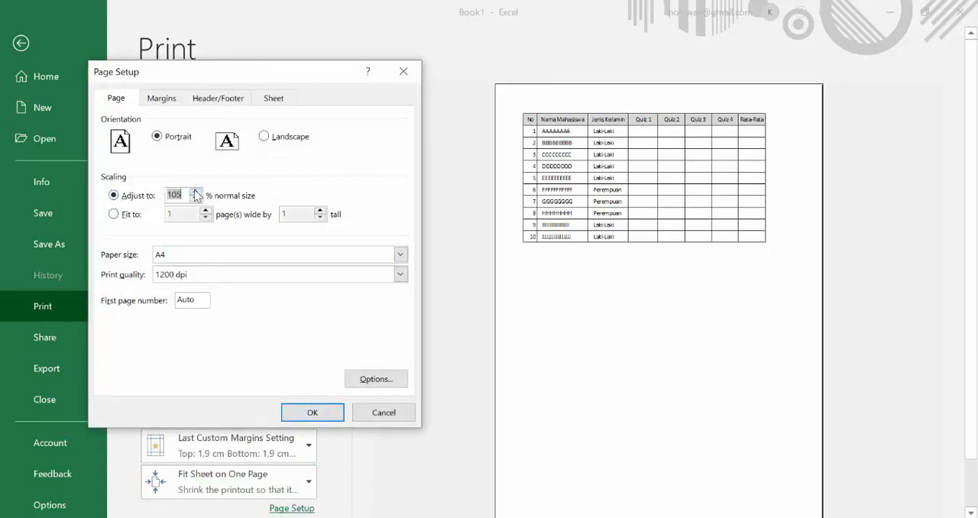
pyautogui.click(196, 192)
pyautogui.click(195, 192)
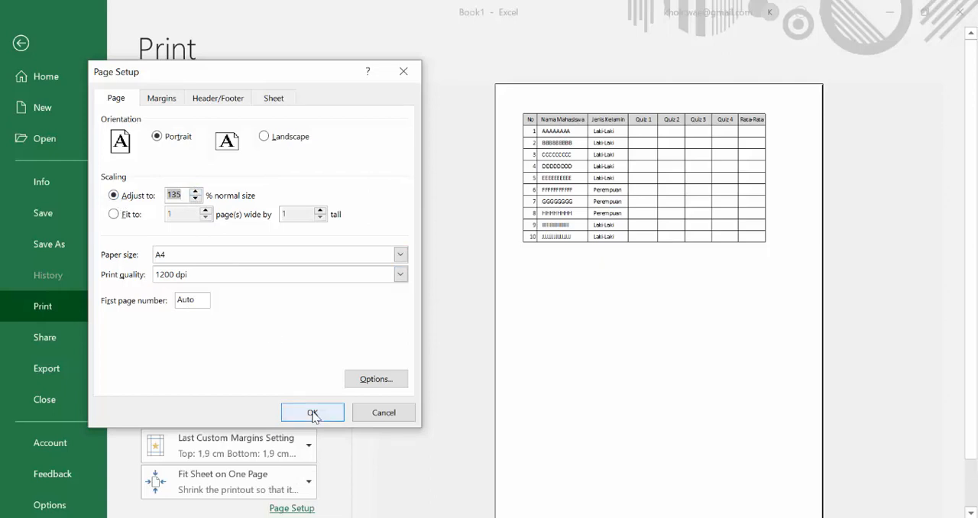
pyautogui.click(195, 193)
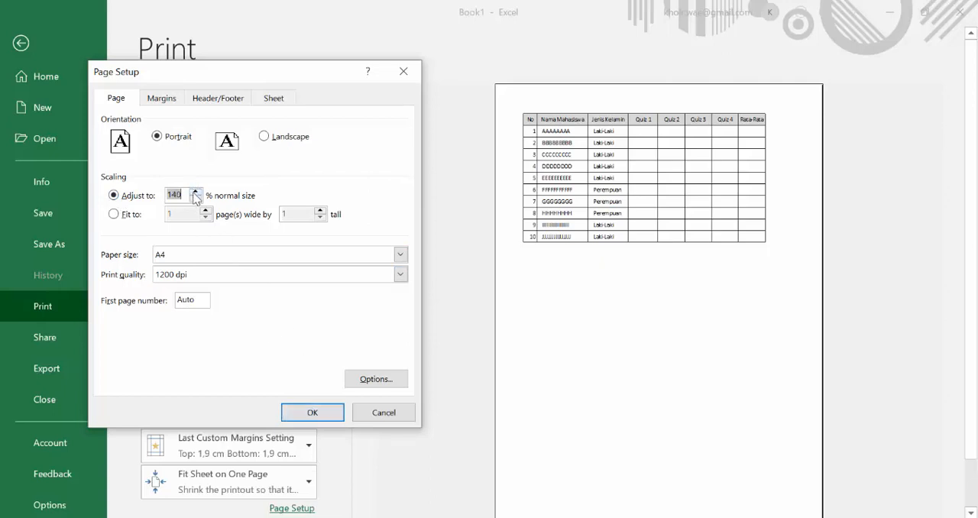
pyautogui.click(312, 412)
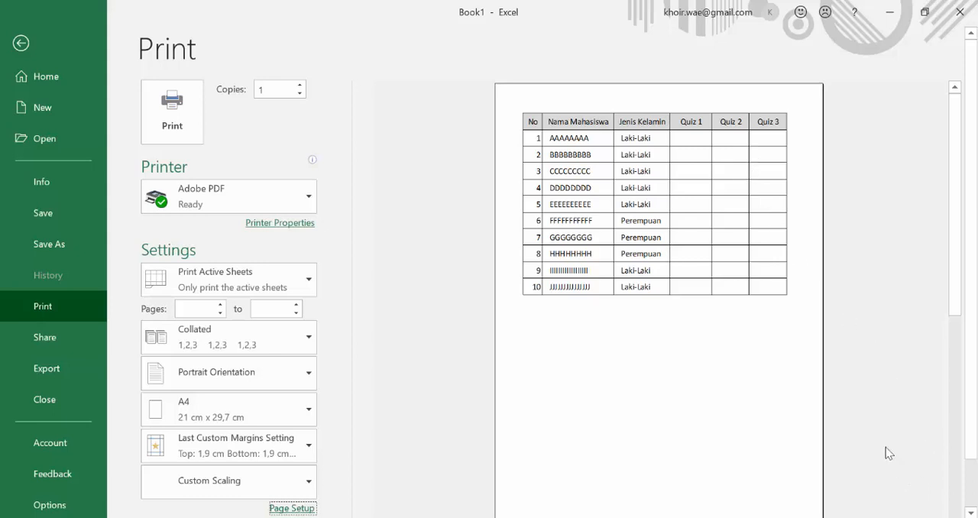
pyautogui.scroll(-2, 748, 449)
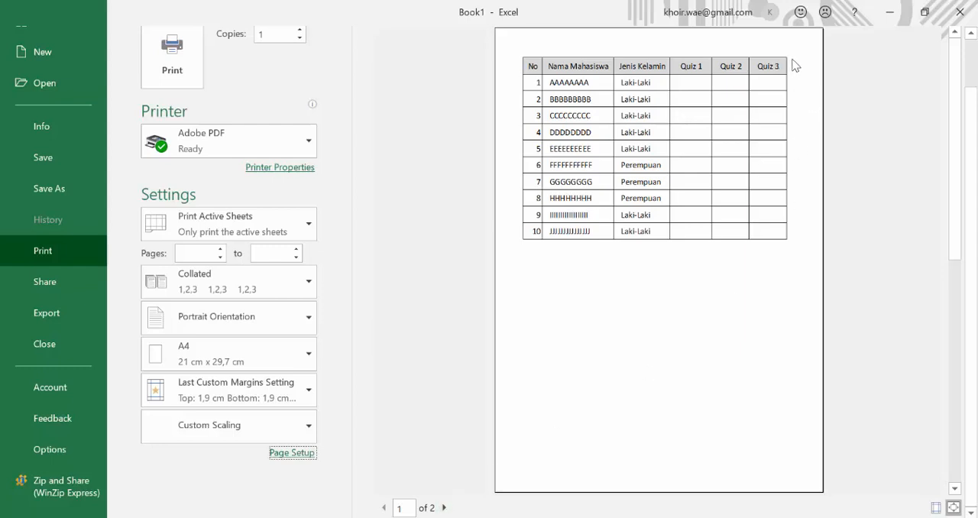
pyautogui.click(444, 509)
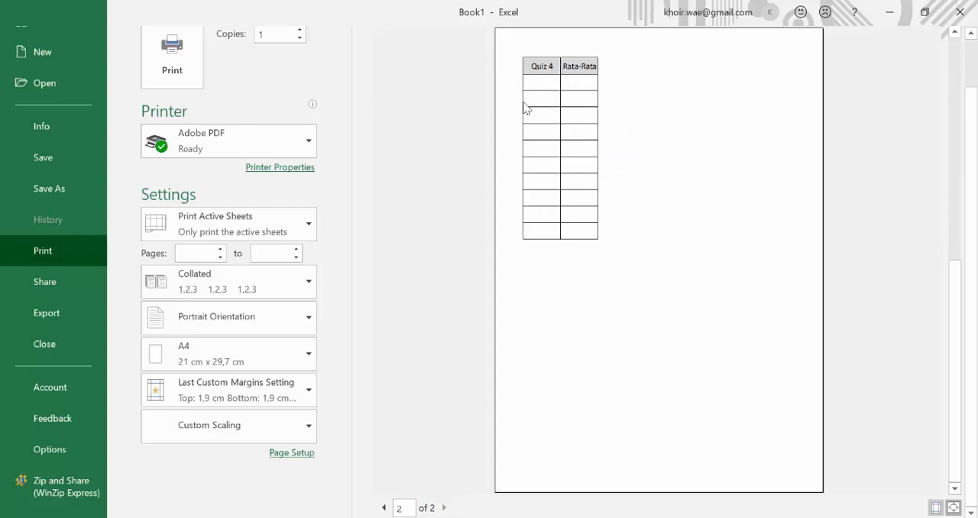
# Lower the print scaling percentage until all columns from No to Rata-Rata fit on one page, and return to the worksheet.
pyautogui.click(281, 453)
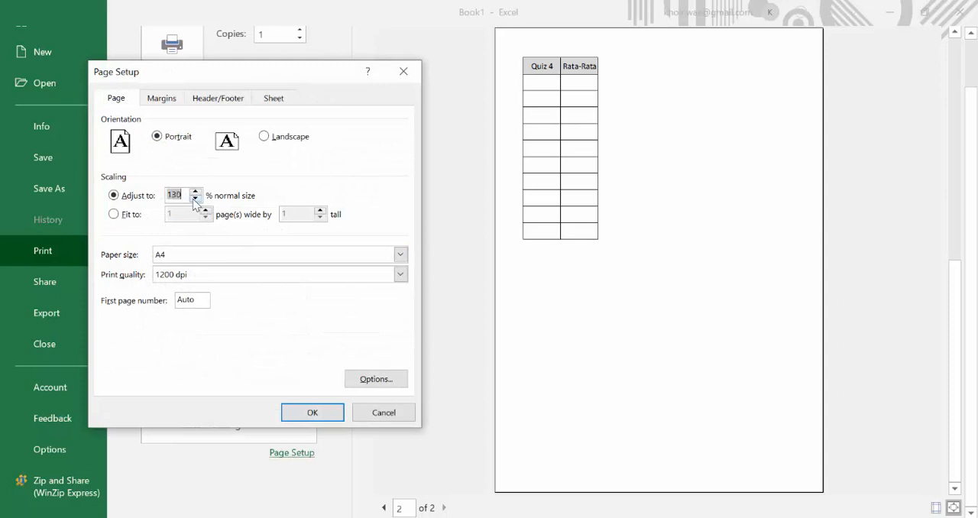
pyautogui.click(290, 412)
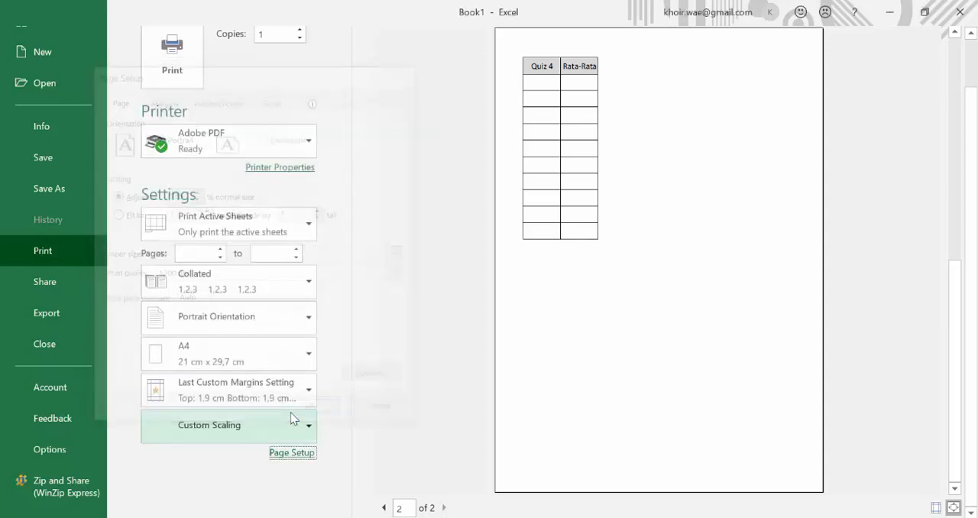
pyautogui.click(300, 452)
pyautogui.click(298, 453)
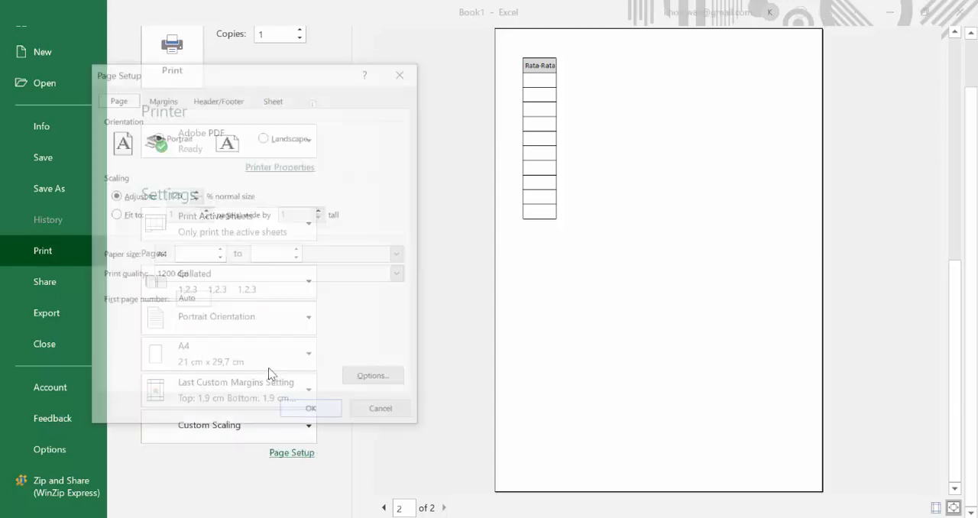
pyautogui.click(196, 199)
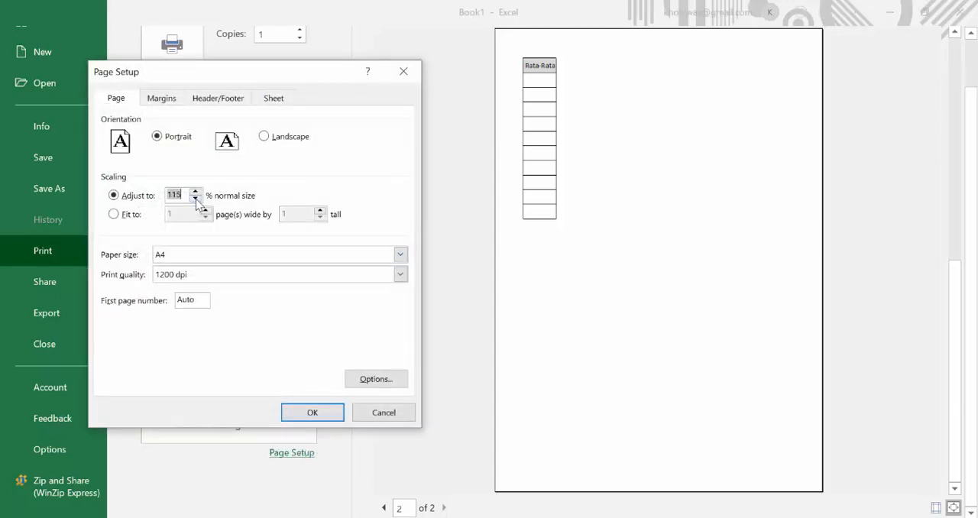
pyautogui.click(299, 417)
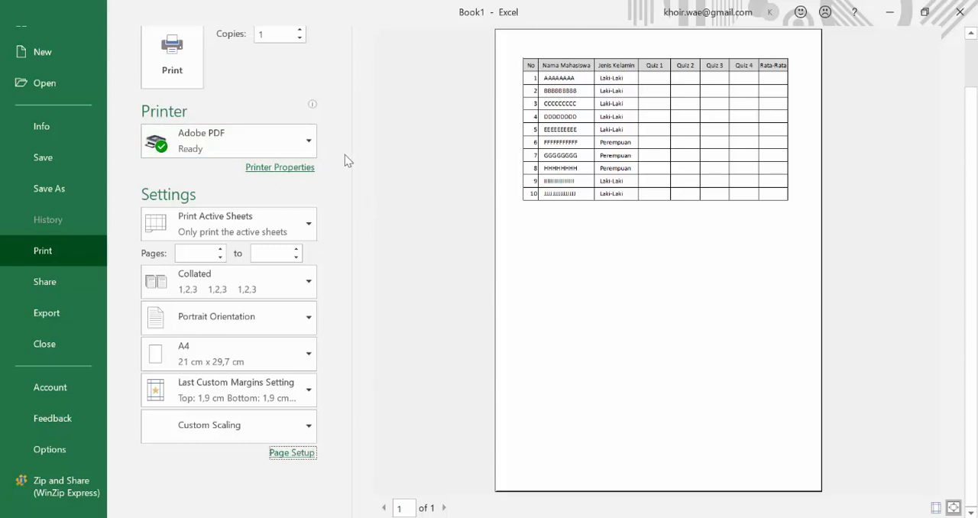
pyautogui.scroll(2, 178, 95)
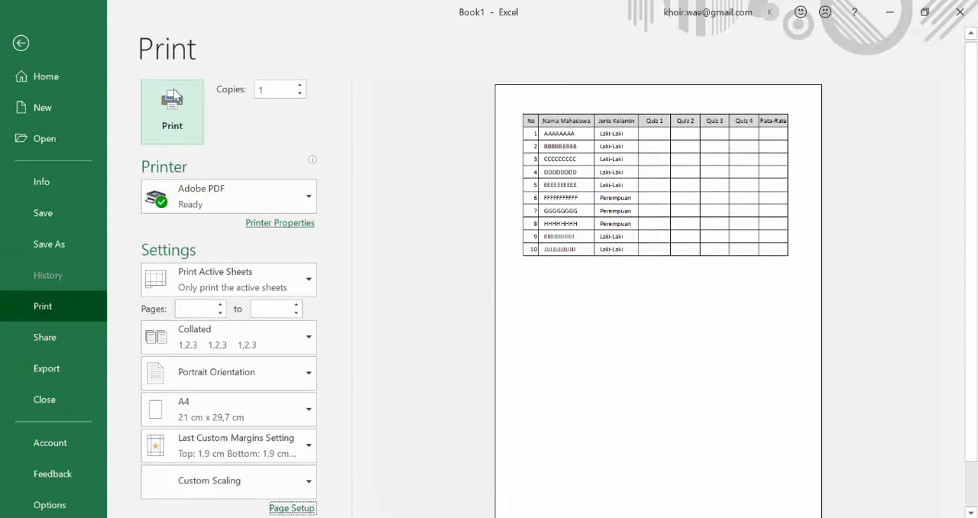
pyautogui.click(21, 43)
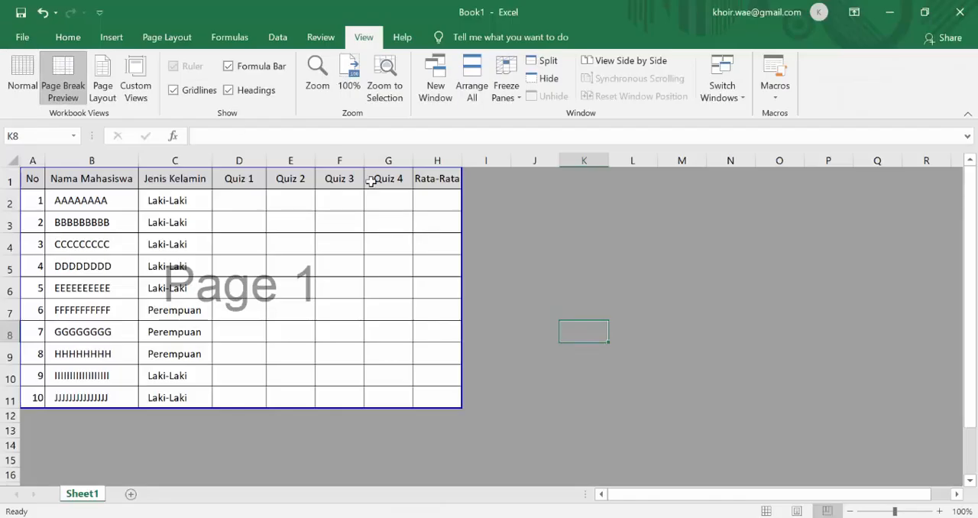
# Zoom the sheet out to 80% and extend the print area's lower boundary down to row 38.
pyautogui.click(502, 256)
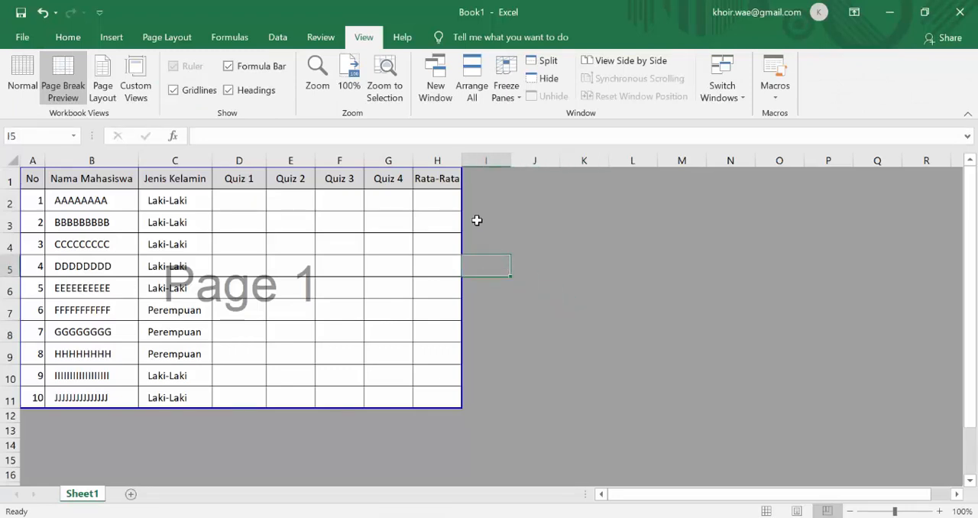
pyautogui.scroll(-2, 252, 386)
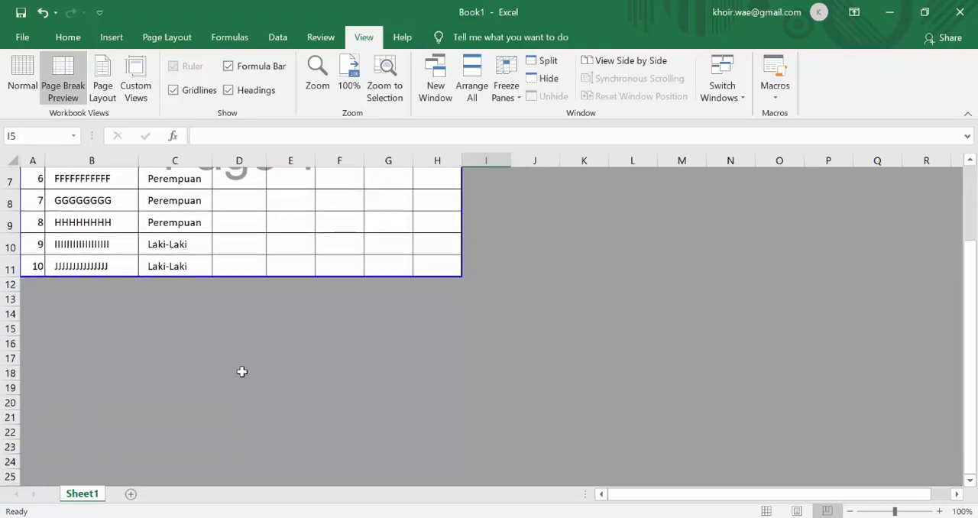
pyautogui.click(849, 510)
pyautogui.click(848, 511)
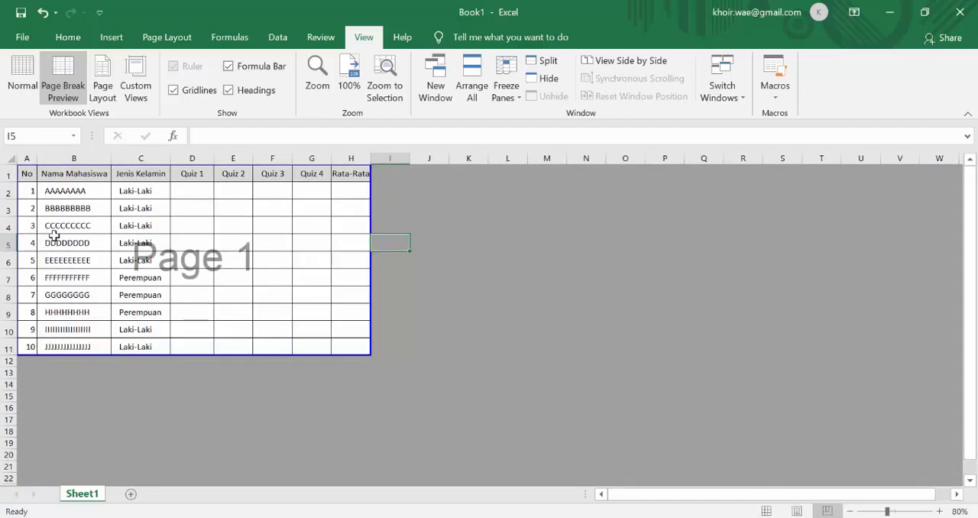
pyautogui.moveTo(138, 352); pyautogui.dragTo(145, 438)
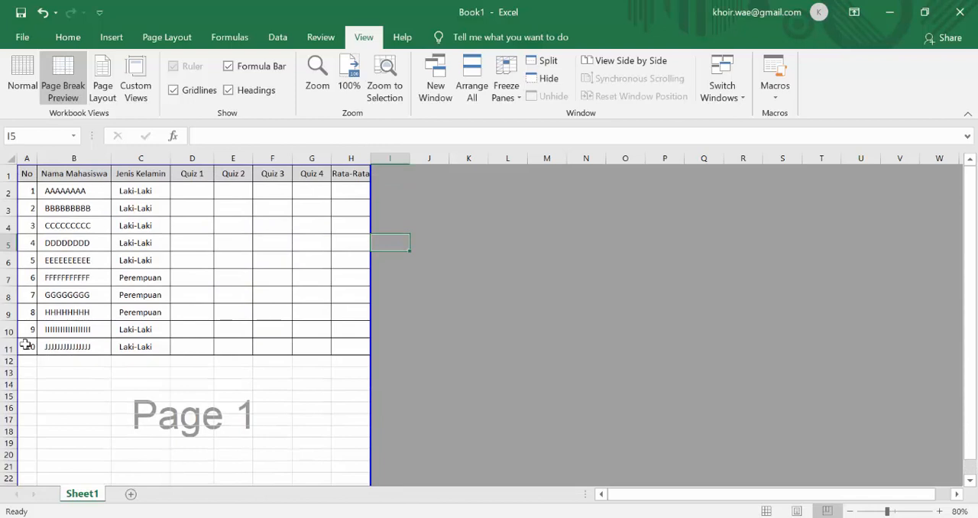
# Copy the last student row, A11:H11, into rows 12 to 38 to lengthen the table.
pyautogui.moveTo(26, 347); pyautogui.dragTo(341, 347)
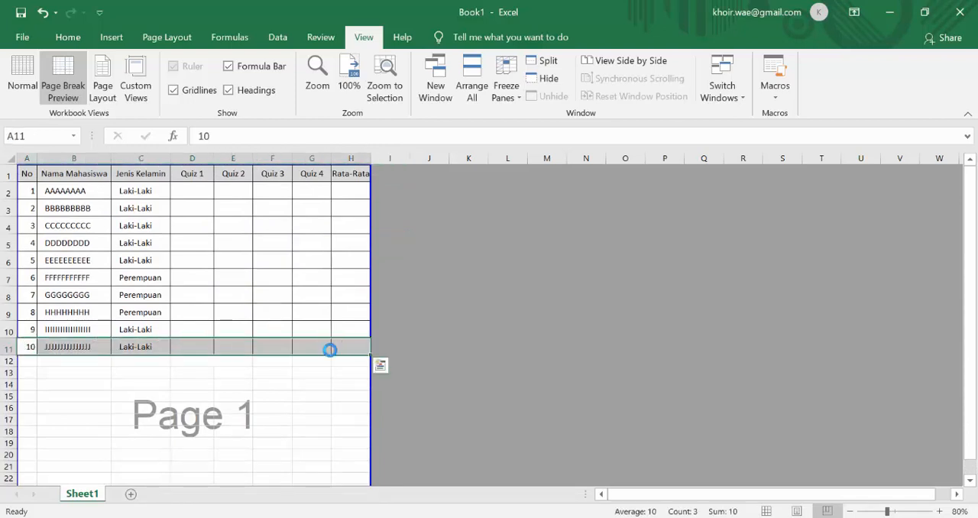
pyautogui.hotkey('ctrl', 'c')
pyautogui.click(31, 361)
pyautogui.scroll(-5, 38, 398)
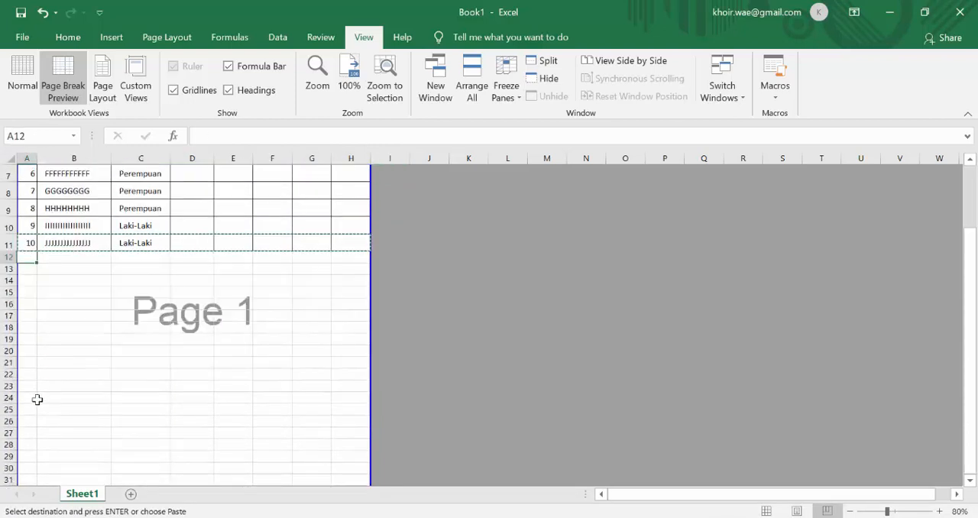
pyautogui.keyDown('shift'); pyautogui.click(29, 428); pyautogui.keyUp('shift')
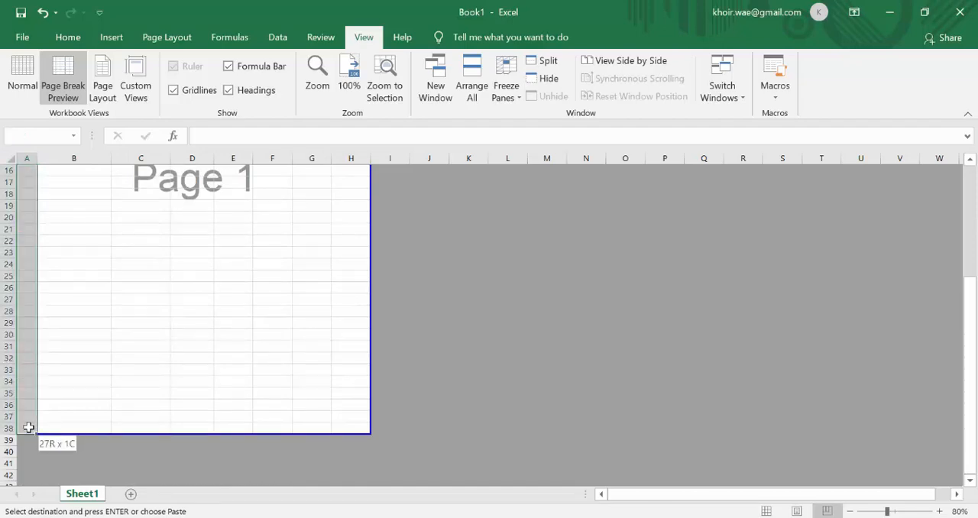
pyautogui.hotkey('ctrl', 'v')
pyautogui.scroll(5, 28, 428)
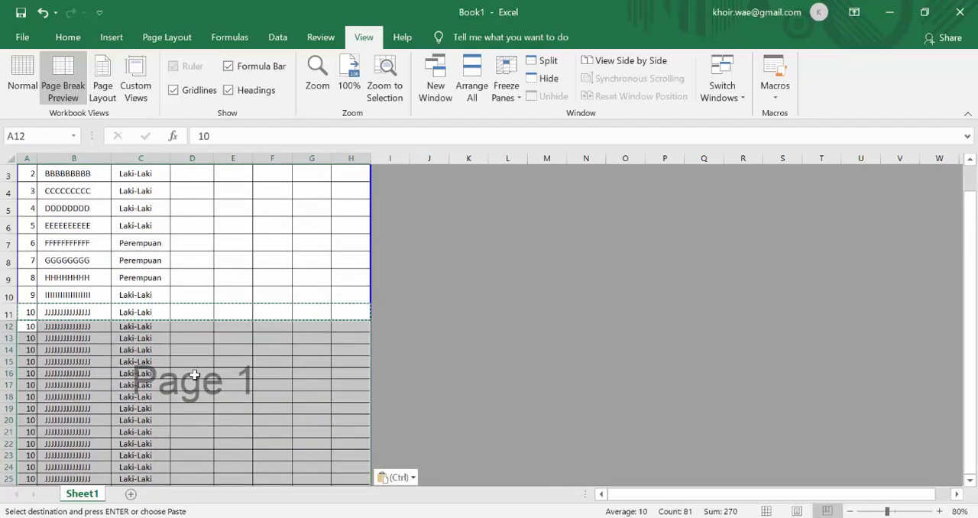
pyautogui.click(196, 374)
pyautogui.scroll(-2, 196, 372)
pyautogui.scroll(-2, 196, 374)
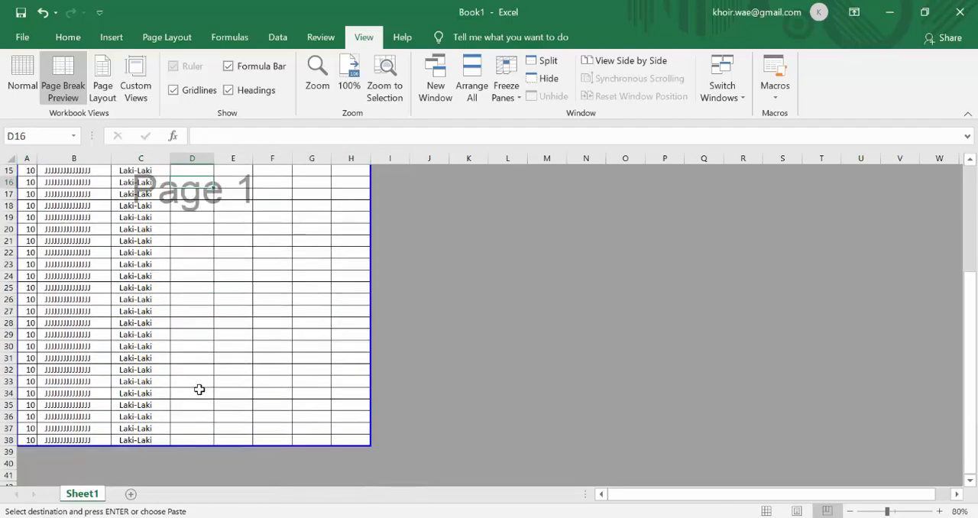
# Set the whole table range A1:H38 as the print area.
pyautogui.scroll(4, 199, 389)
pyautogui.click(27, 174)
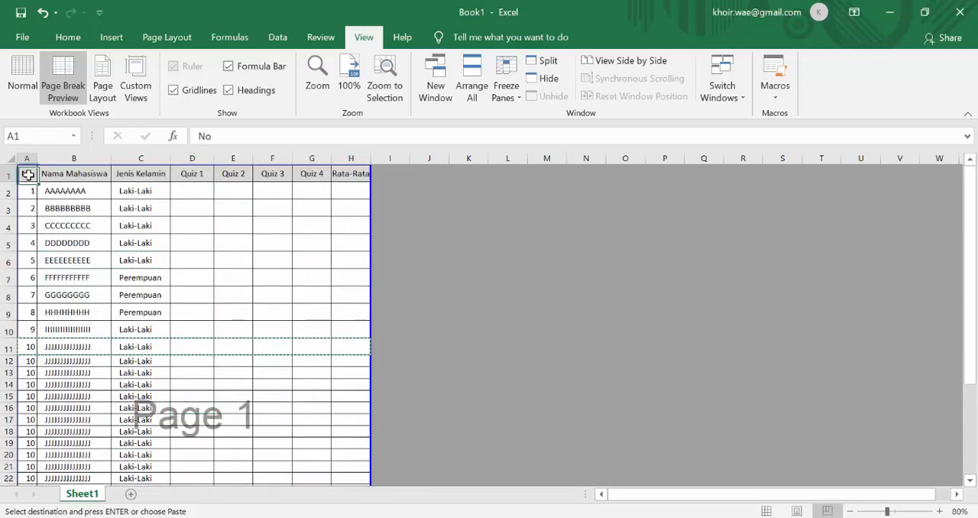
pyautogui.scroll(-5, 255, 284)
pyautogui.keyDown('shift'); pyautogui.click(351, 427); pyautogui.keyUp('shift')
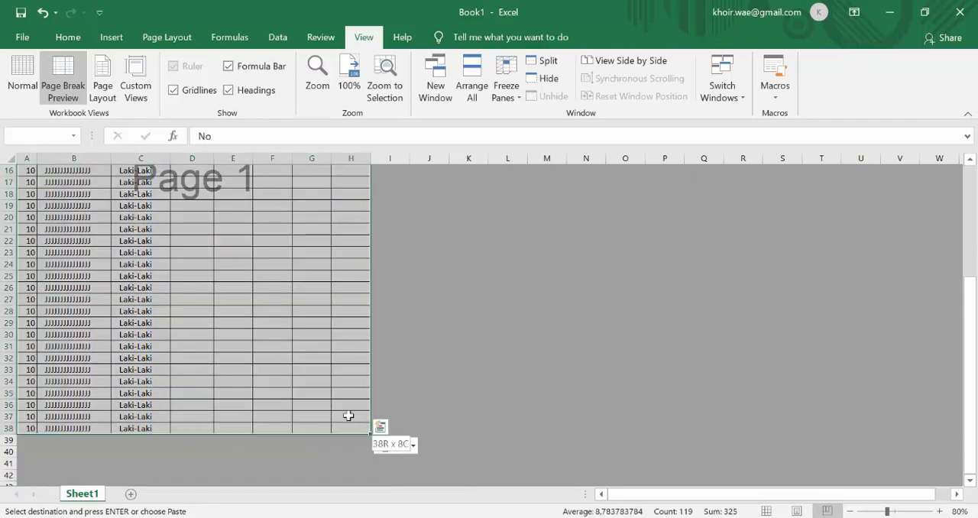
pyautogui.click(162, 38)
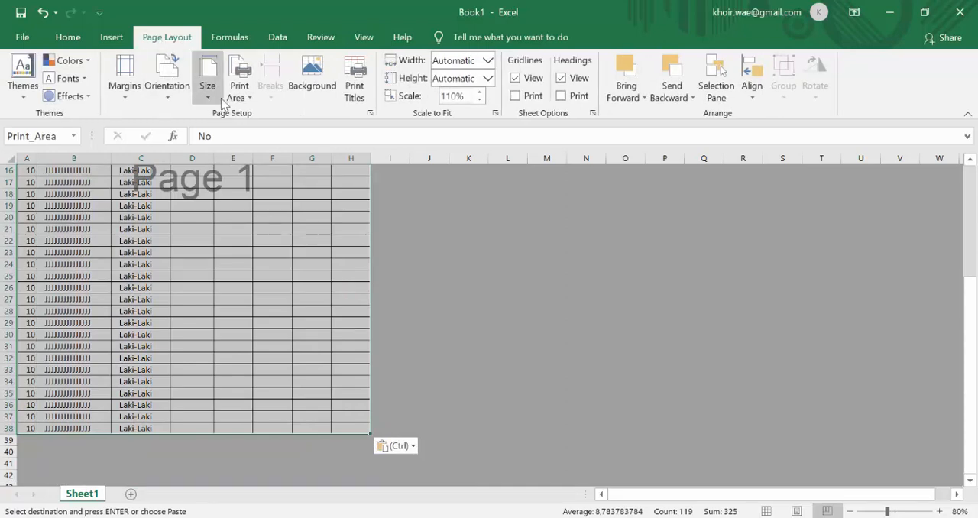
pyautogui.click(239, 86)
pyautogui.click(275, 115)
pyautogui.click(233, 225)
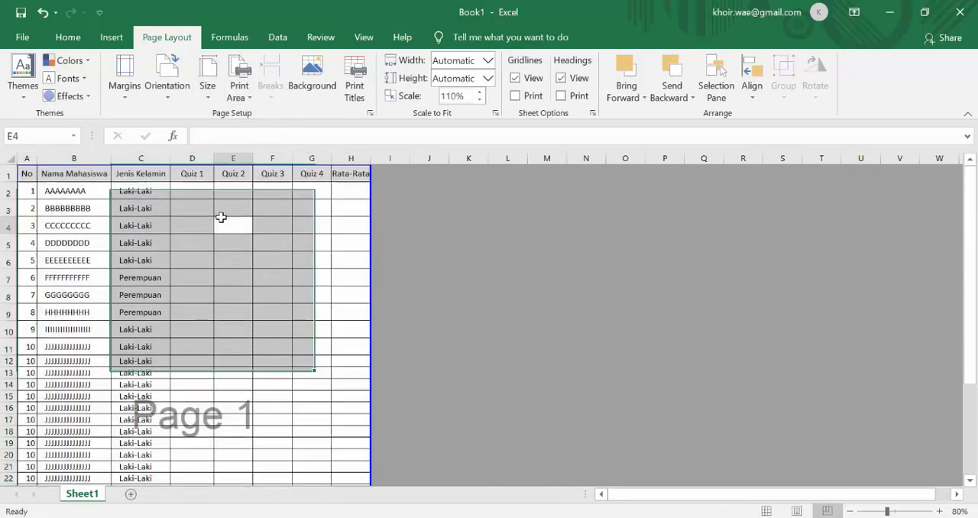
# Give rows 2 to 38 one uniform, taller row height.
pyautogui.click(14, 195)
pyautogui.scroll(-6, 13, 199)
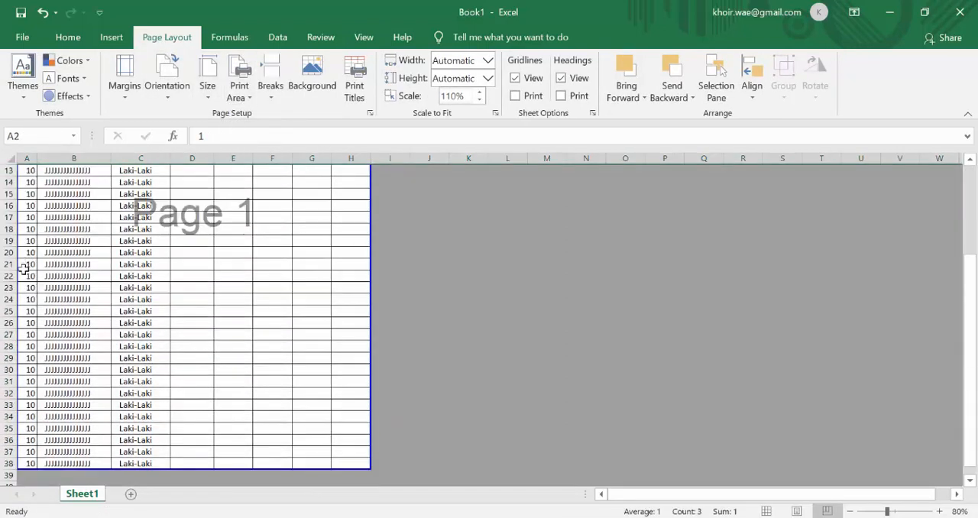
pyautogui.keyDown('shift'); pyautogui.click(15, 394); pyautogui.keyUp('shift')
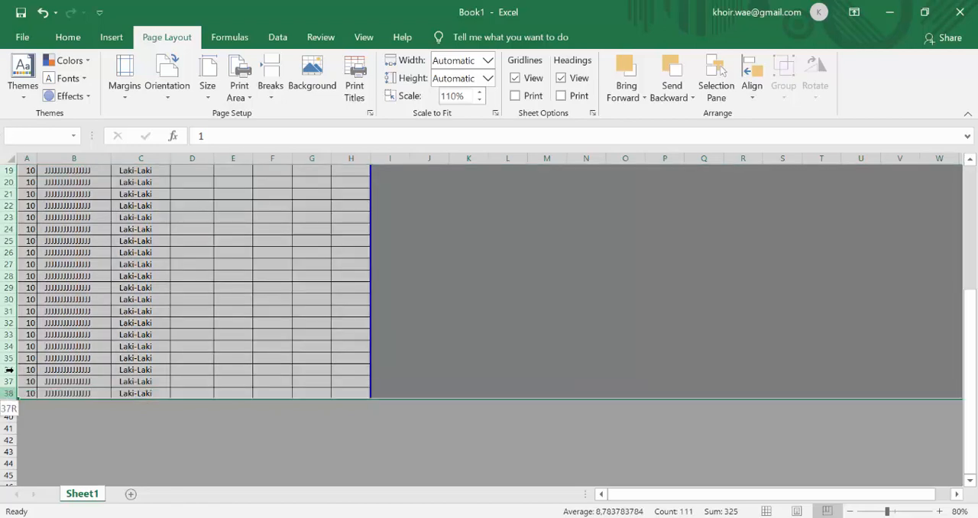
pyautogui.scroll(4, 8, 344)
pyautogui.scroll(1, 8, 260)
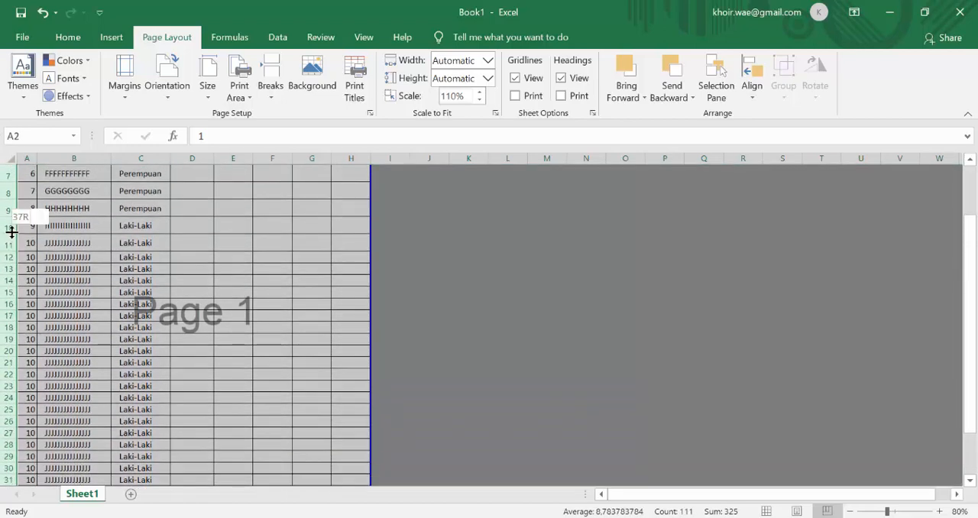
pyautogui.moveTo(9, 234); pyautogui.dragTo(9, 233)
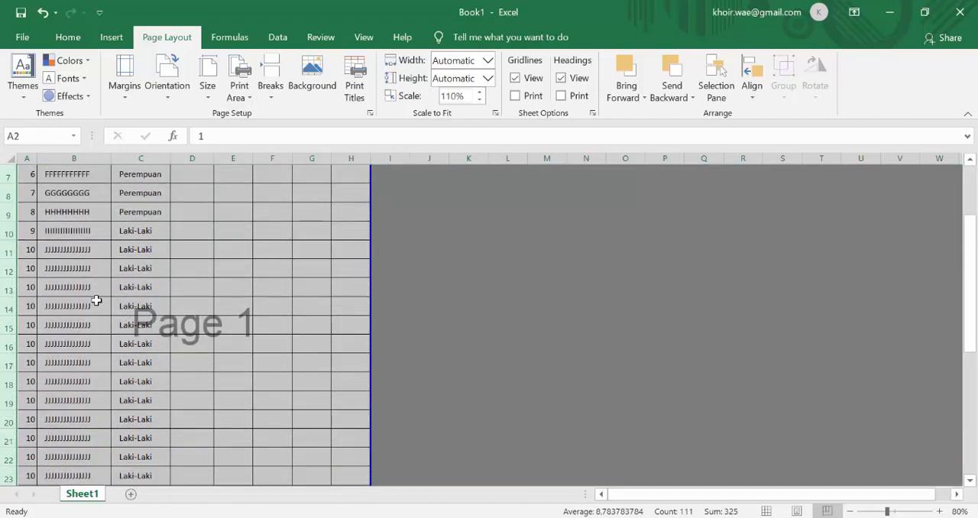
pyautogui.scroll(-7, 97, 299)
pyautogui.click(190, 318)
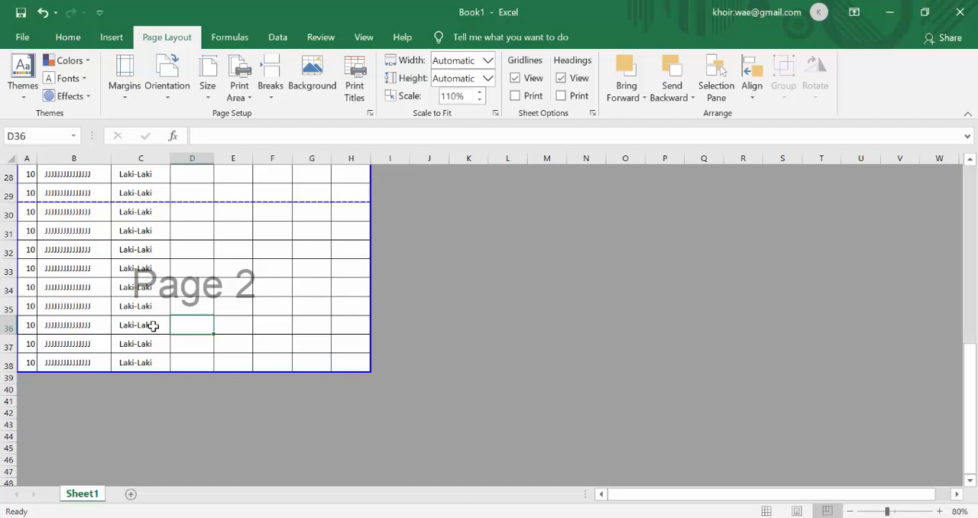
# Check where the table breaks across the pages and choose A4 as the paper size.
pyautogui.scroll(7, 154, 326)
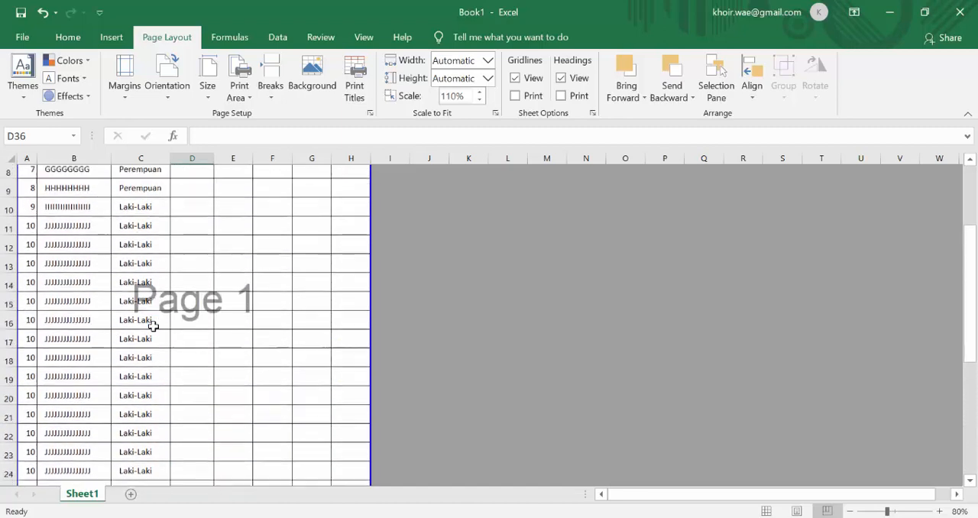
pyautogui.scroll(-6, 151, 330)
pyautogui.scroll(6, 183, 297)
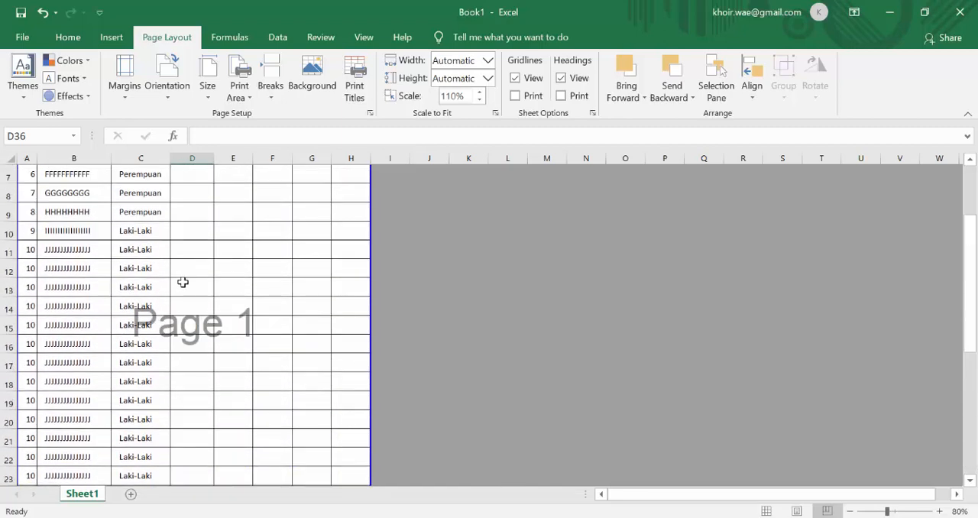
pyautogui.scroll(-7, 182, 283)
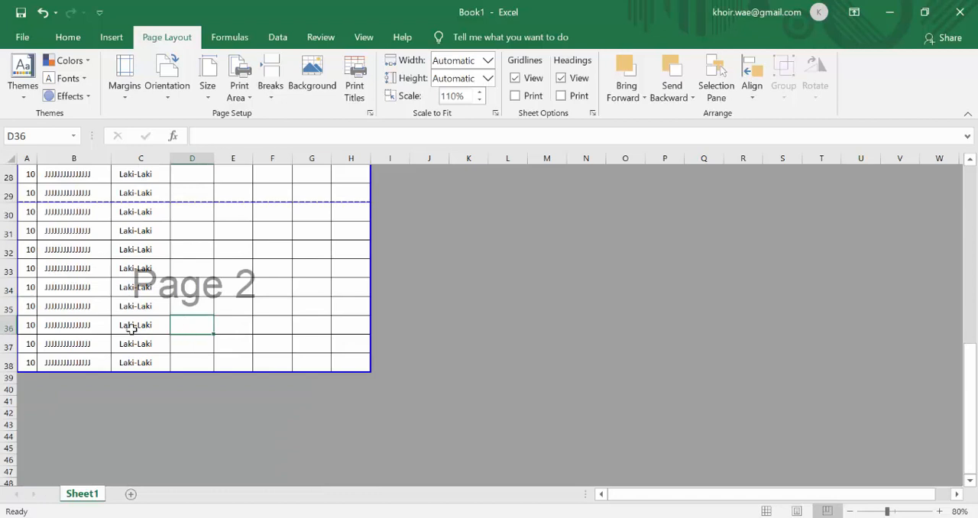
pyautogui.click(207, 95)
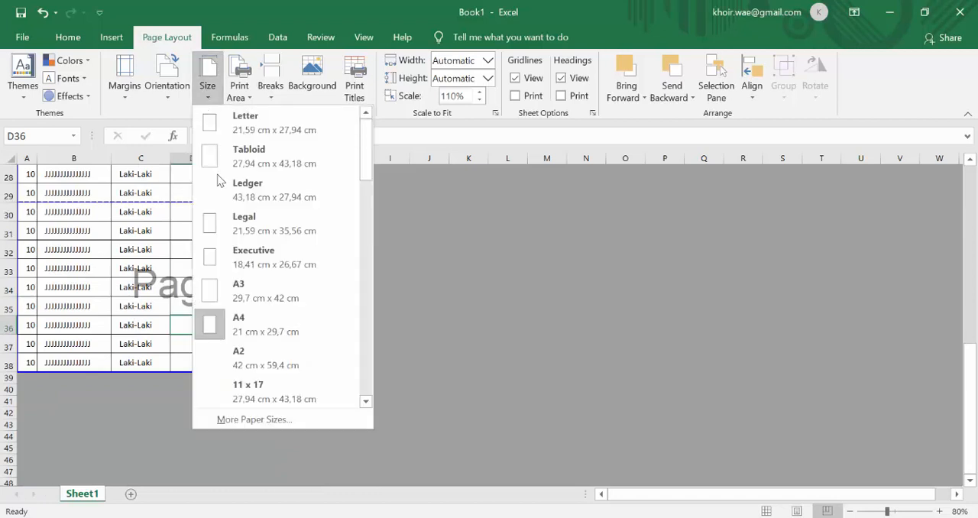
pyautogui.click(237, 327)
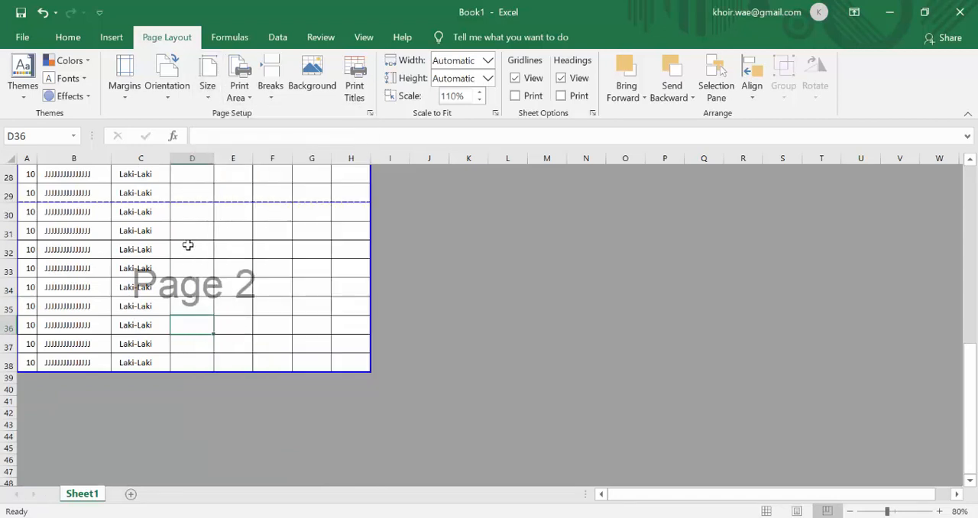
# Compare the header row on page 1 with the first rows of page 2 to check for repeated column titles.
pyautogui.scroll(8, 188, 244)
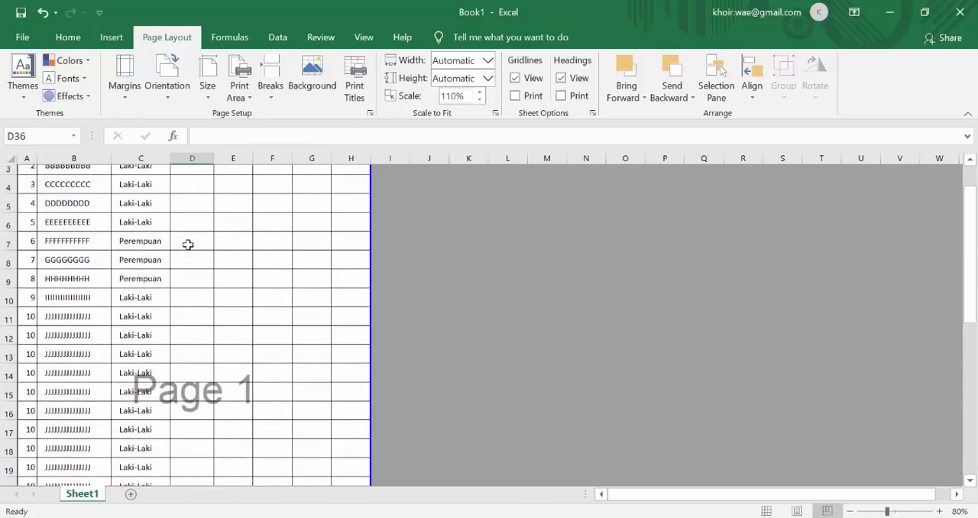
pyautogui.scroll(1, 188, 244)
pyautogui.click(26, 173)
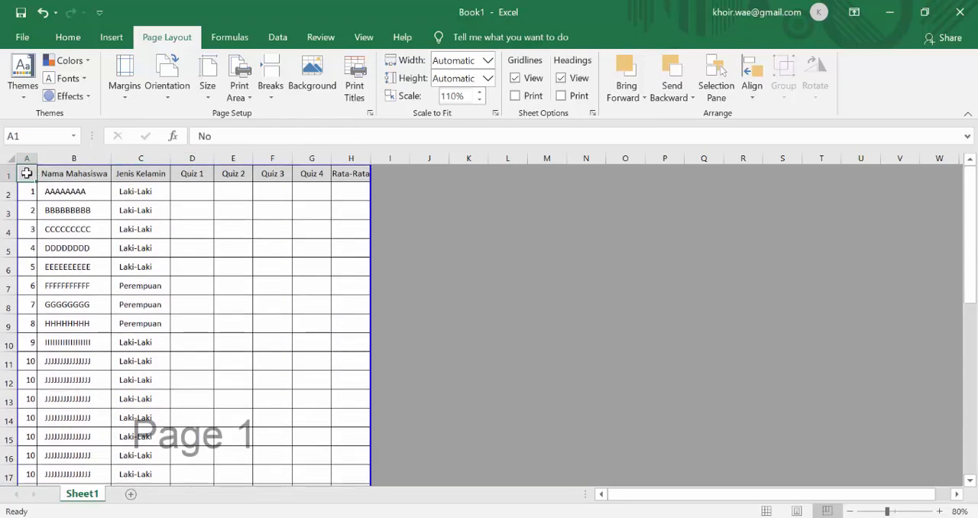
pyautogui.moveTo(26, 174); pyautogui.dragTo(345, 169)
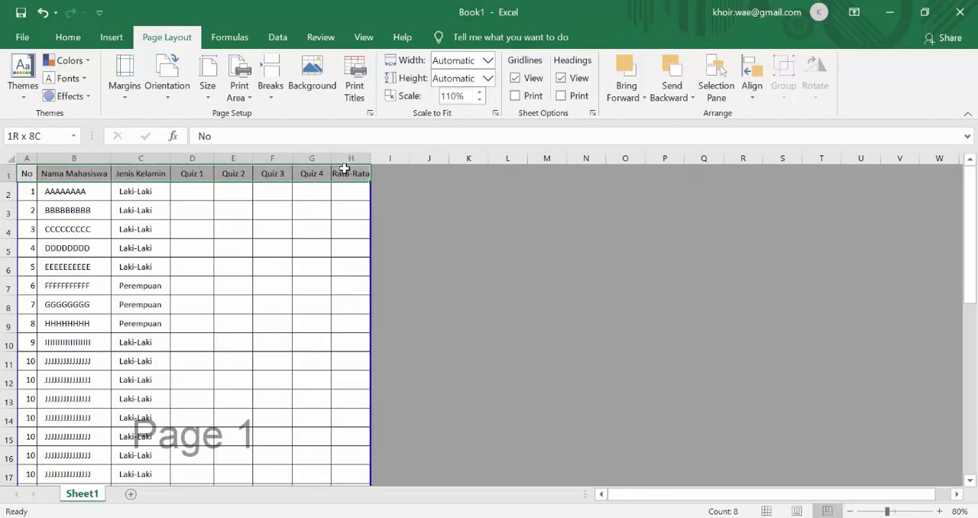
pyautogui.click(24, 174)
pyautogui.moveTo(25, 173); pyautogui.dragTo(337, 174)
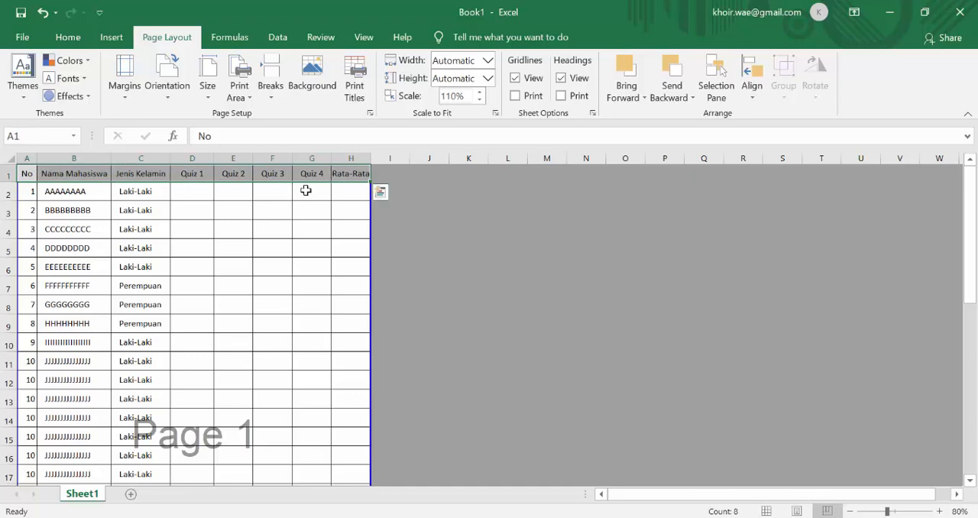
pyautogui.click(264, 207)
pyautogui.scroll(-4, 255, 227)
pyautogui.scroll(-3, 238, 269)
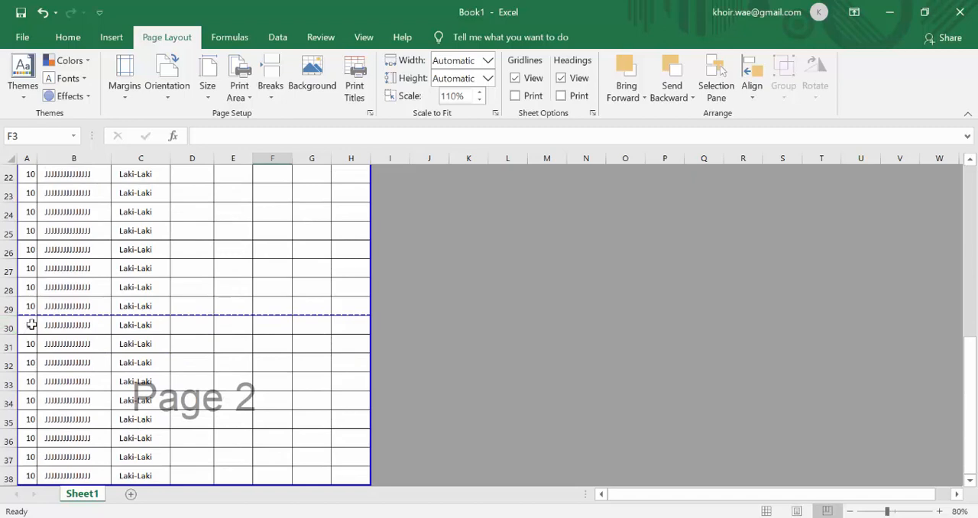
pyautogui.scroll(7, 328, 328)
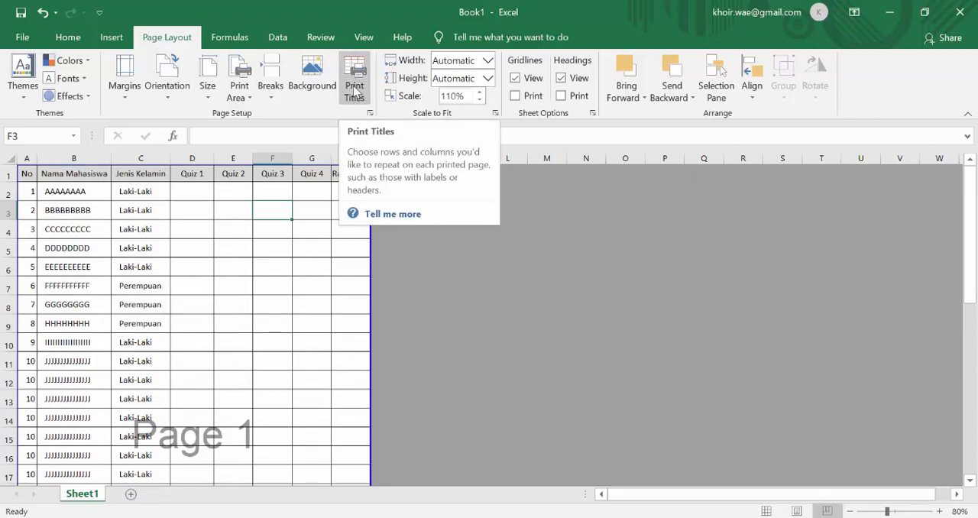
pyautogui.scroll(-7, 164, 332)
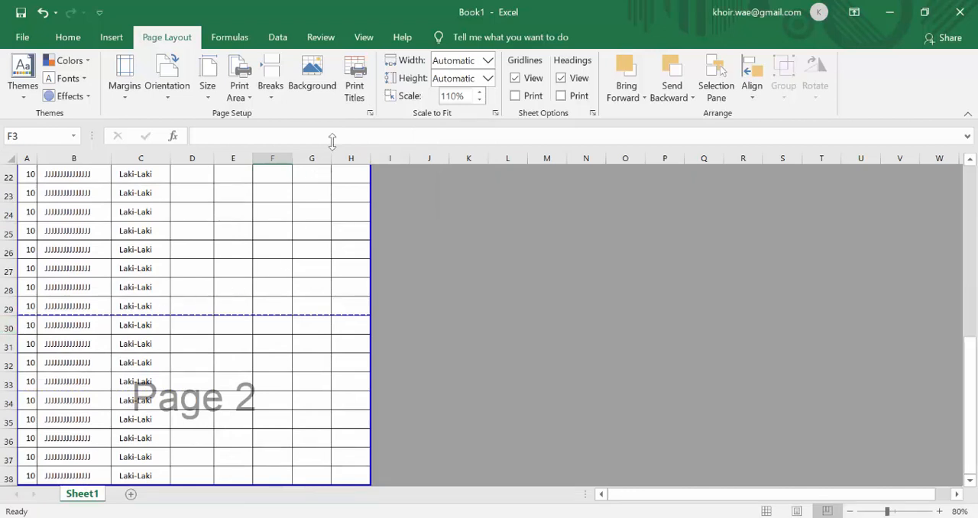
pyautogui.scroll(7, 169, 238)
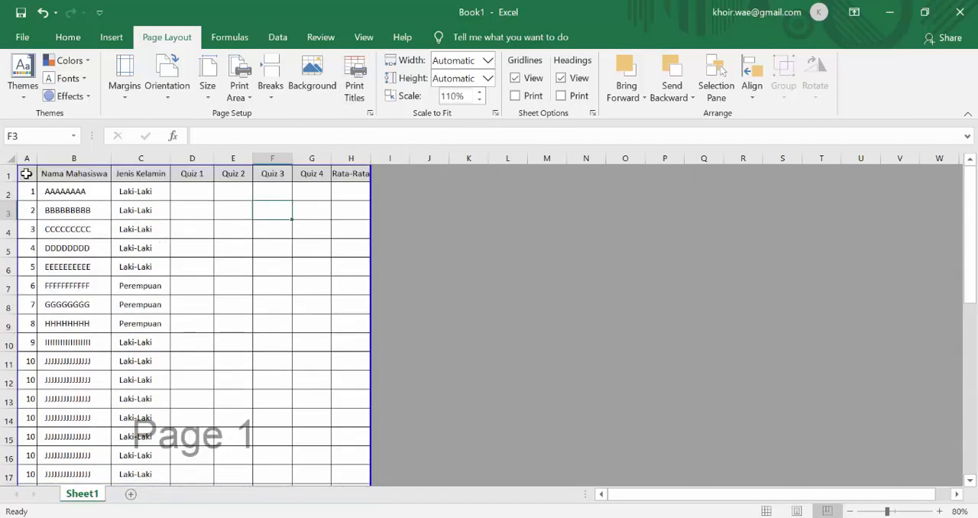
pyautogui.scroll(-8, 48, 266)
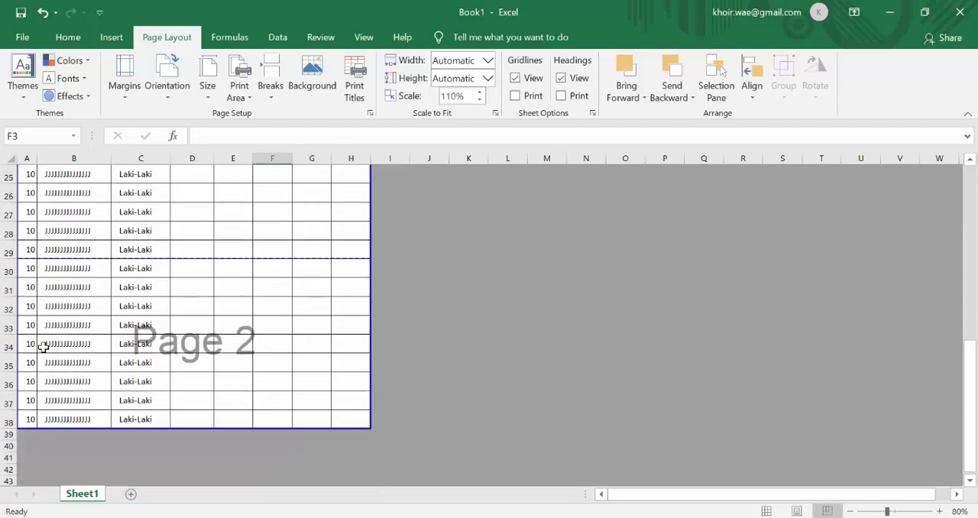
pyautogui.scroll(8, 170, 263)
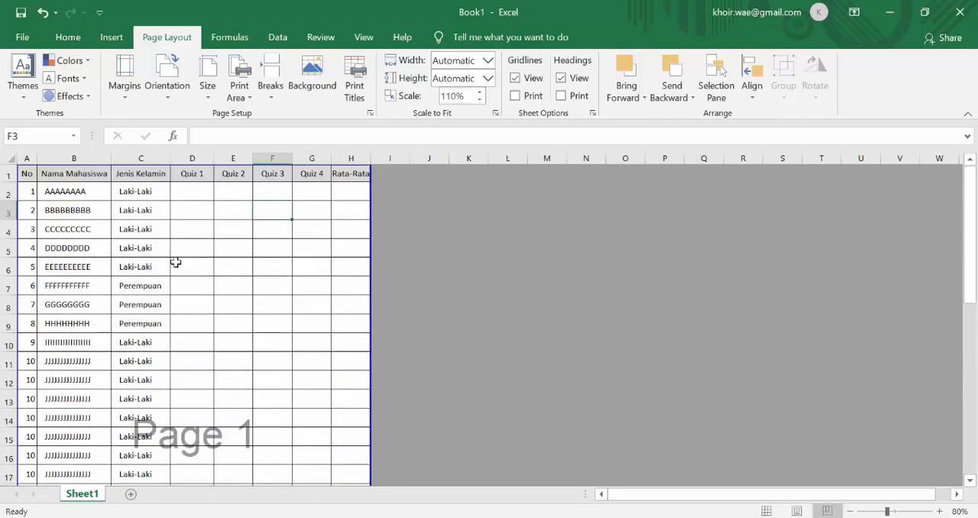
# Set header row 1 ($1:$1) as the print title row to repeat at the top of every page.
pyautogui.click(8, 175)
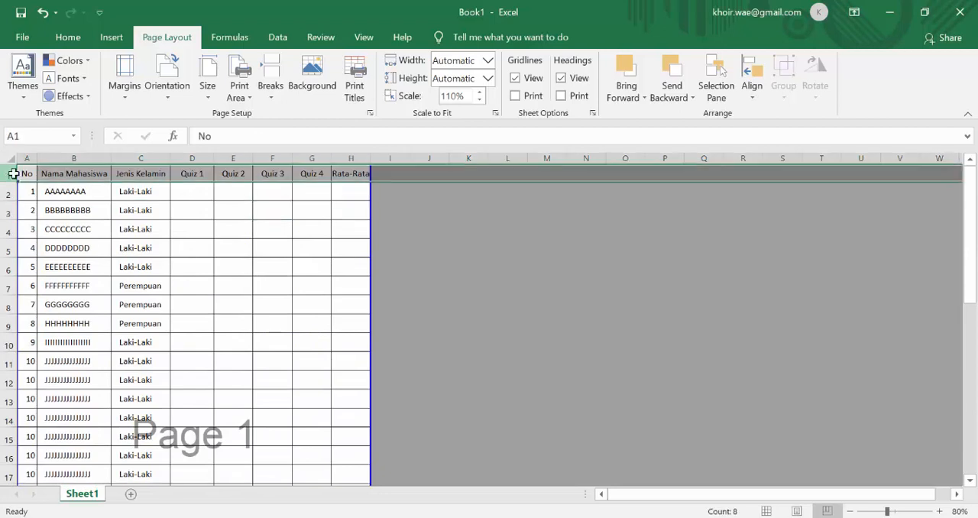
pyautogui.click(354, 87)
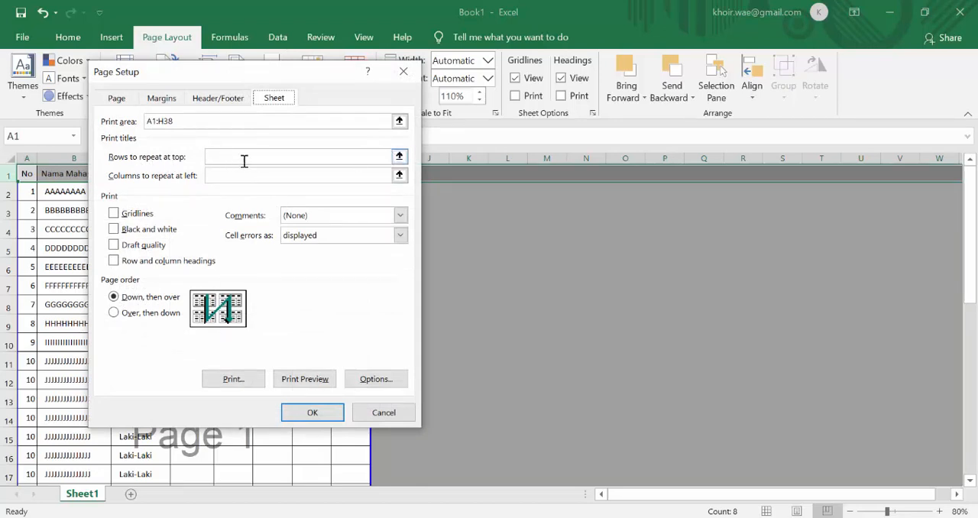
pyautogui.click(398, 157)
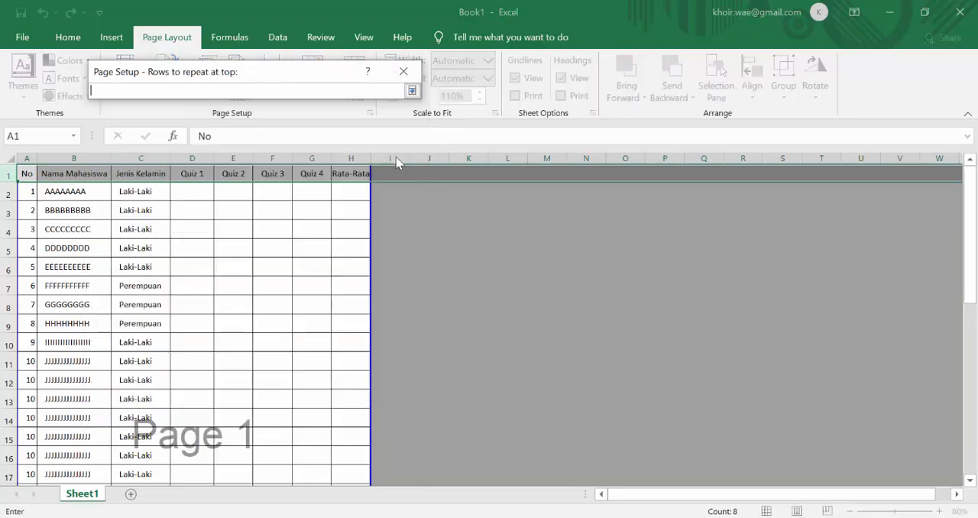
pyautogui.click(7, 175)
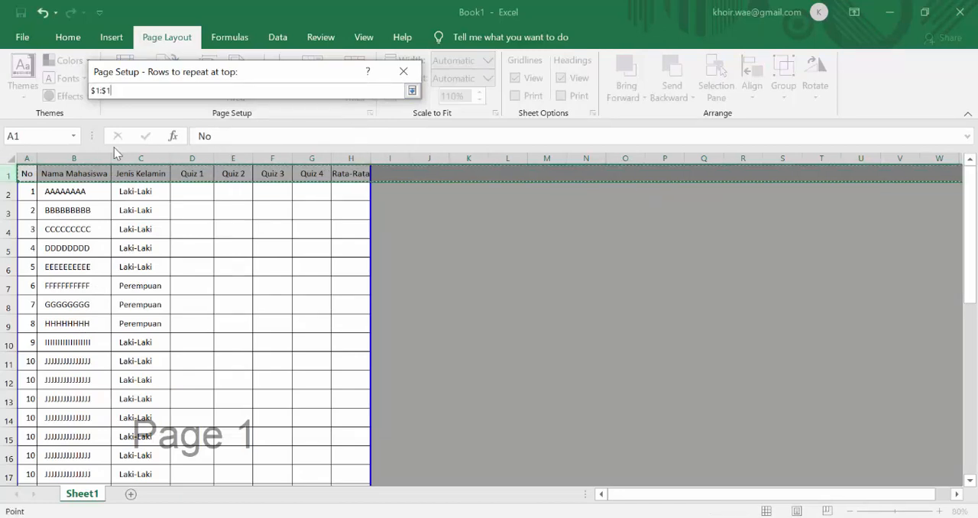
pyautogui.click(411, 90)
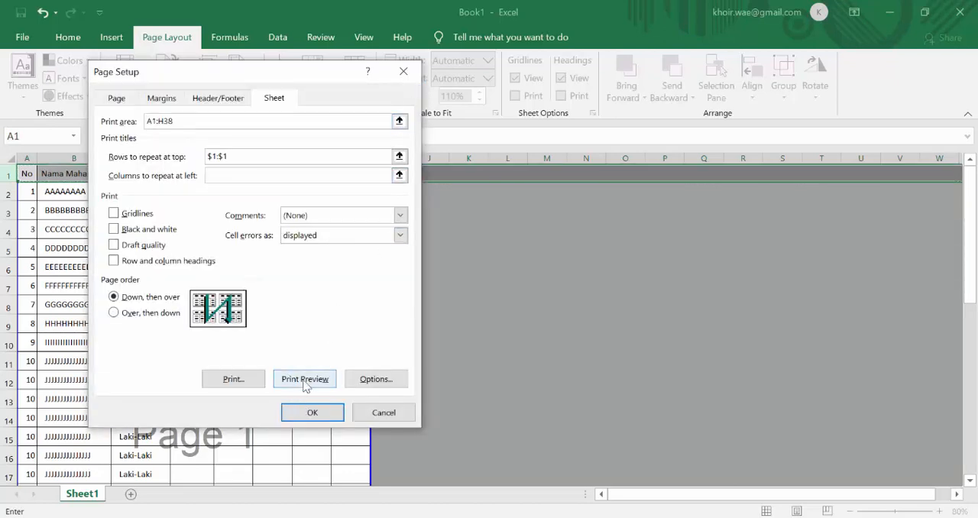
# Preview both printed pages to check the header row on each, and return to the worksheet.
pyautogui.click(304, 379)
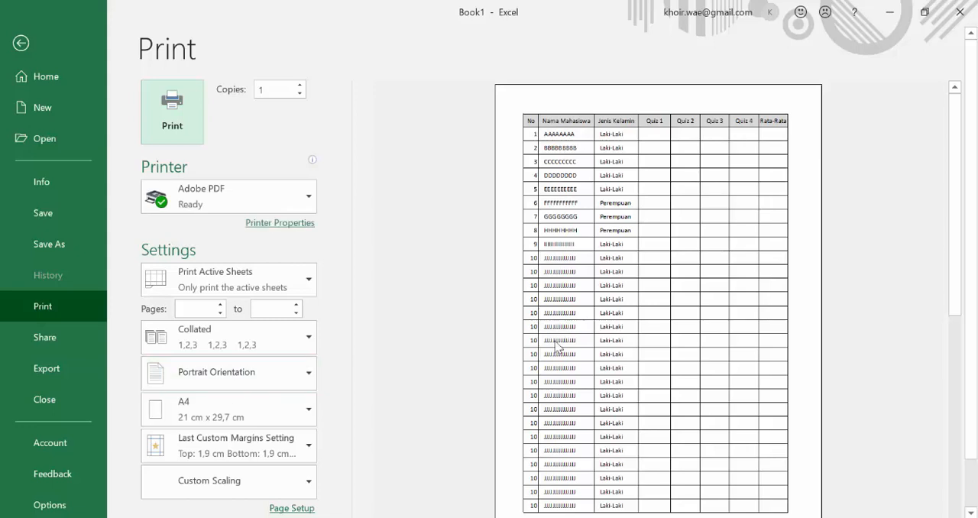
pyautogui.scroll(-1, 776, 368)
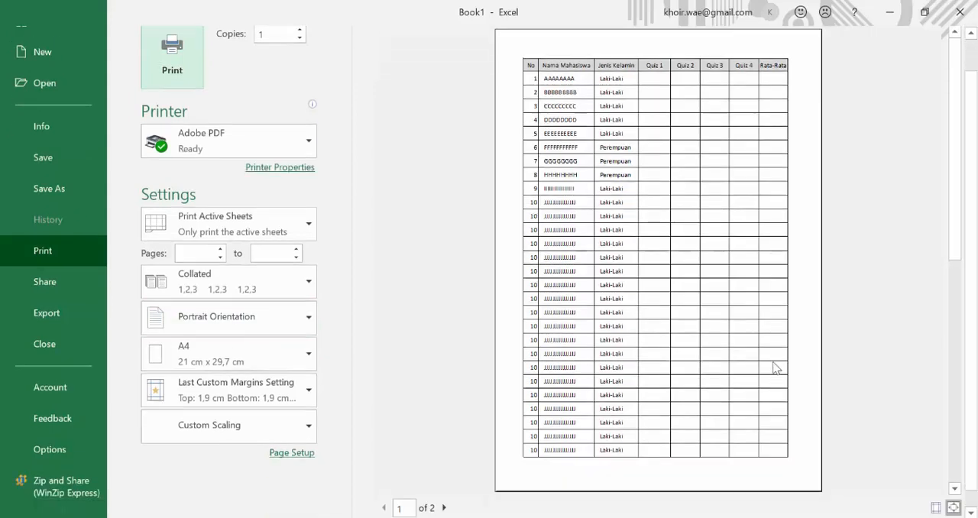
pyautogui.click(444, 507)
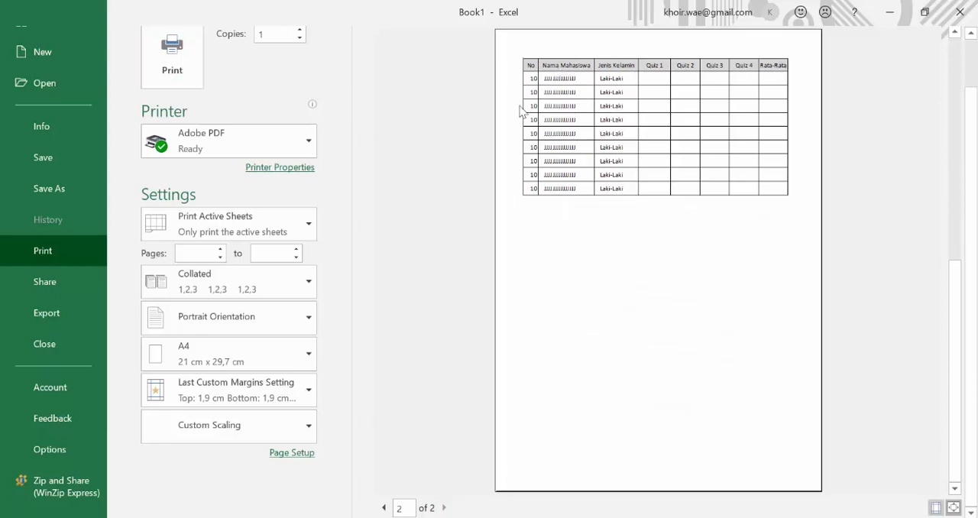
pyautogui.click(384, 507)
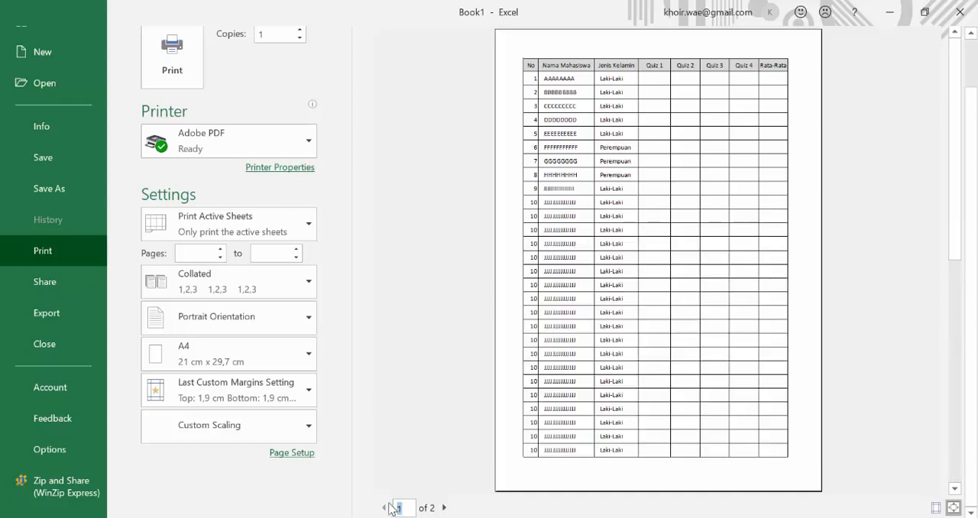
pyautogui.click(443, 509)
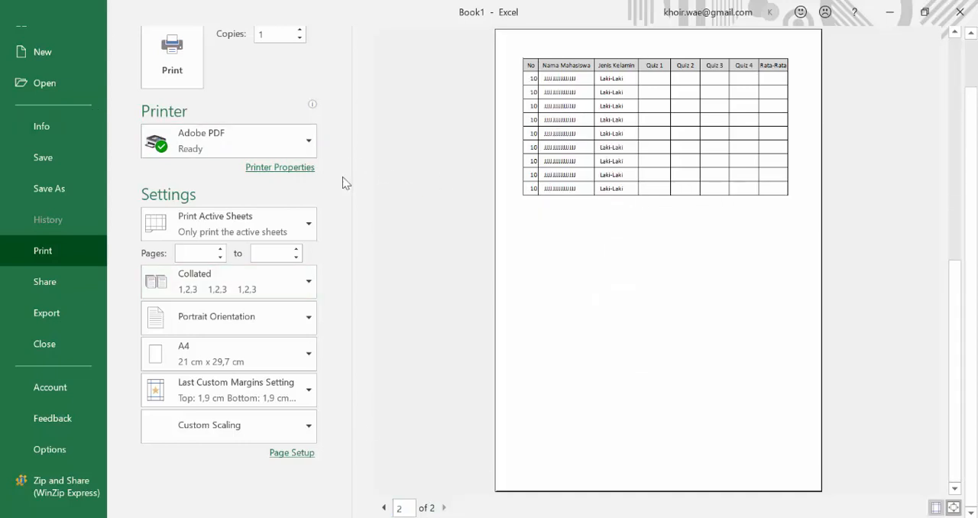
pyautogui.scroll(2, 313, 182)
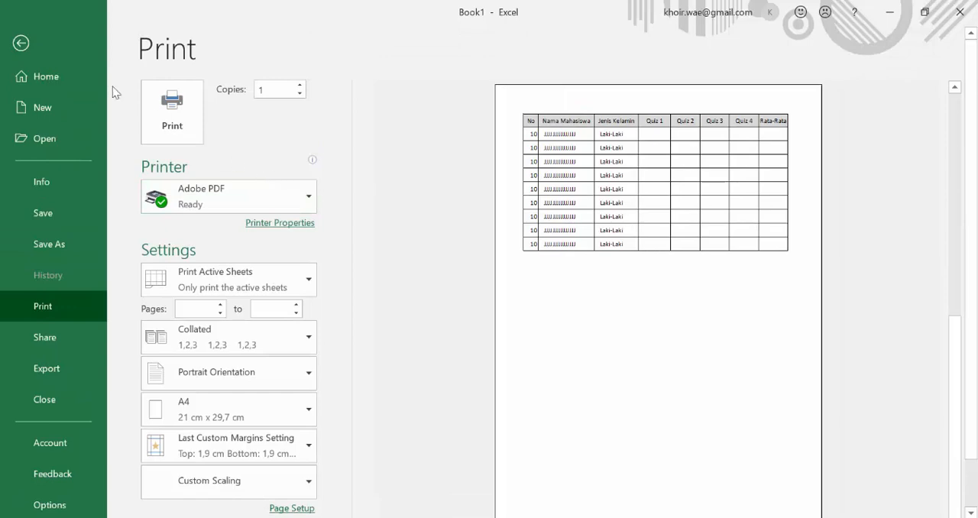
pyautogui.click(28, 48)
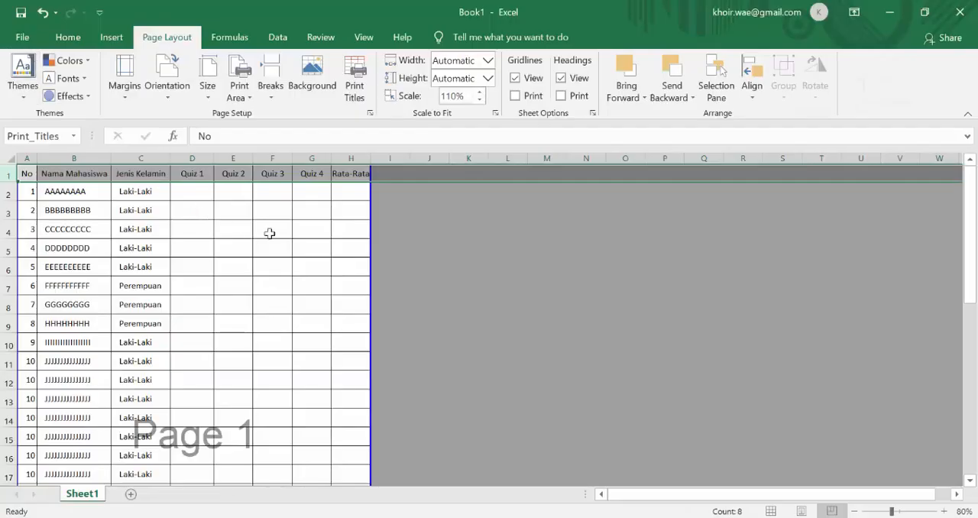
# Look over the table in the worksheet down to the end of page 2, and select cell F4.
pyautogui.scroll(-6, 269, 233)
pyautogui.scroll(-3, 269, 233)
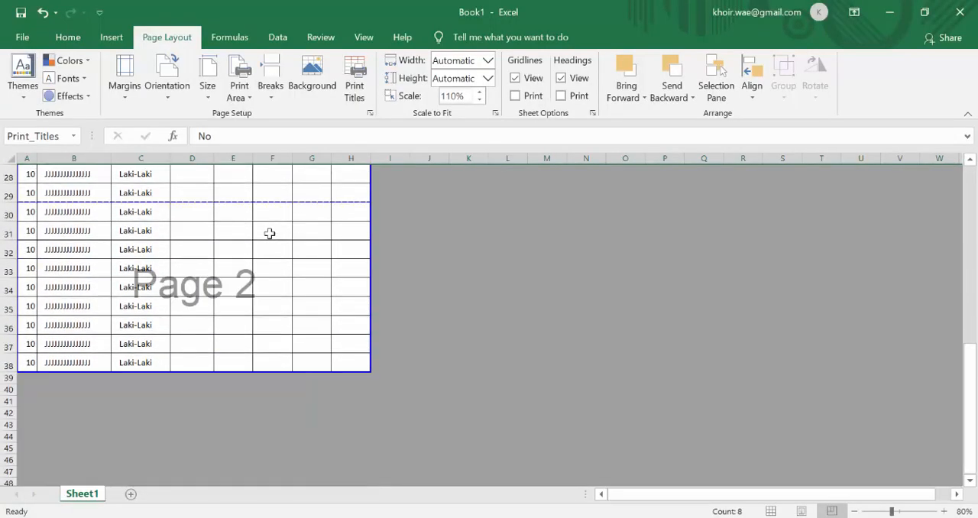
pyautogui.scroll(9, 269, 233)
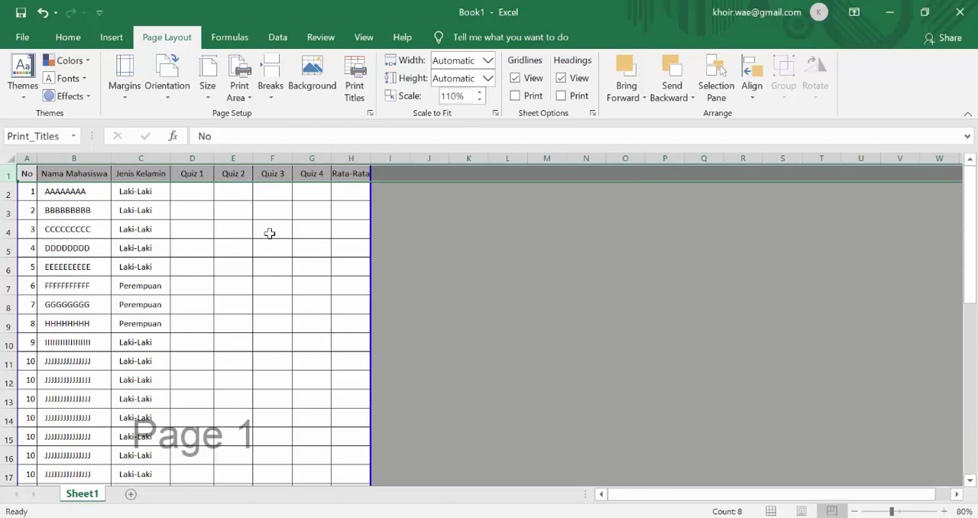
pyautogui.click(269, 233)
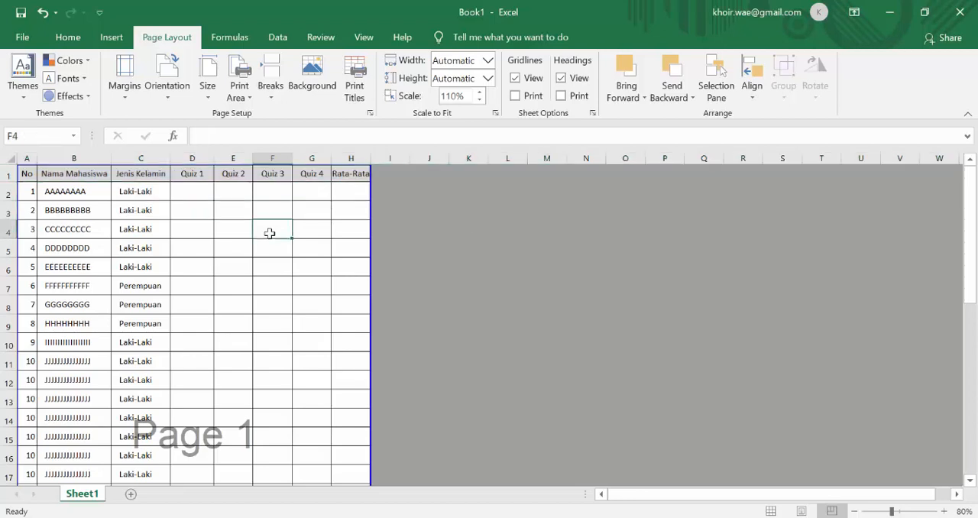